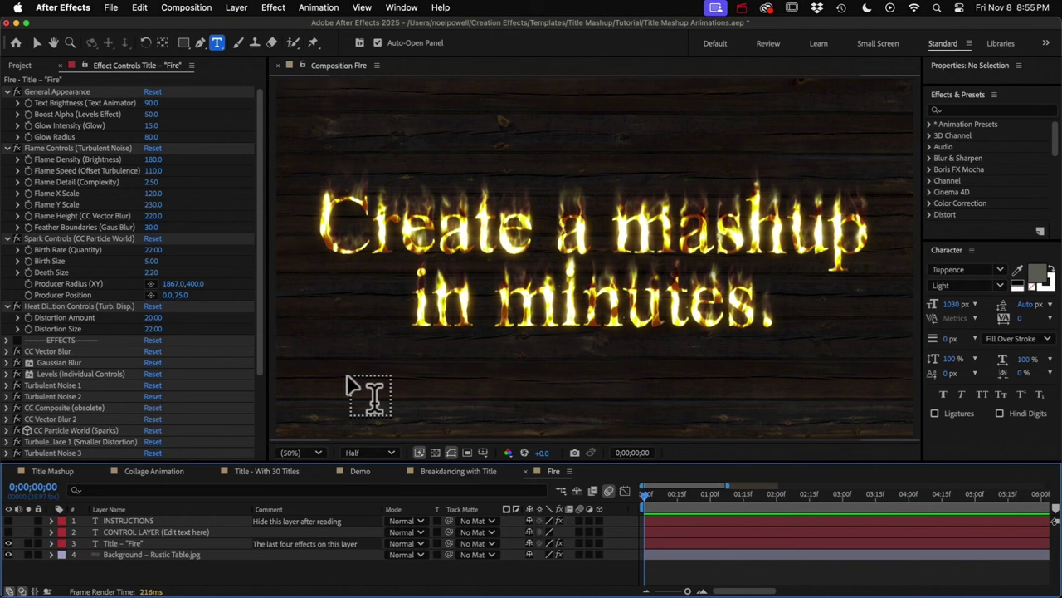
Retype the titles as 'Or use the titles by themselves.' and 'Works with any / Font'
{"action": "double_click", "coordinate": [589, 315]}
{"action": "type", "text": "Or use the titles"}
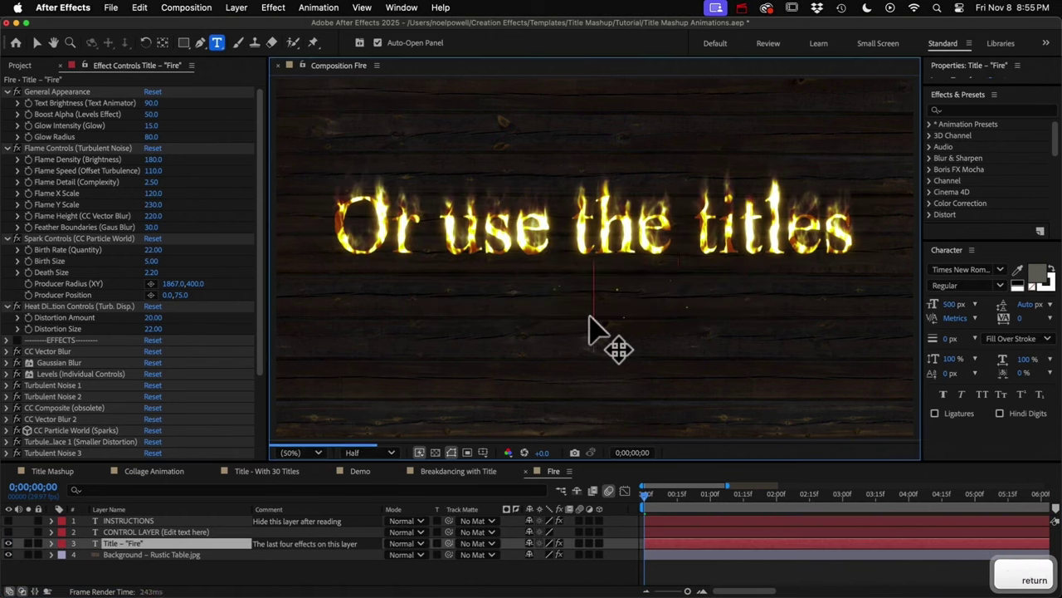
{"action": "type", "text": " by themselves."}
{"action": "double_click", "coordinate": [541, 315]}
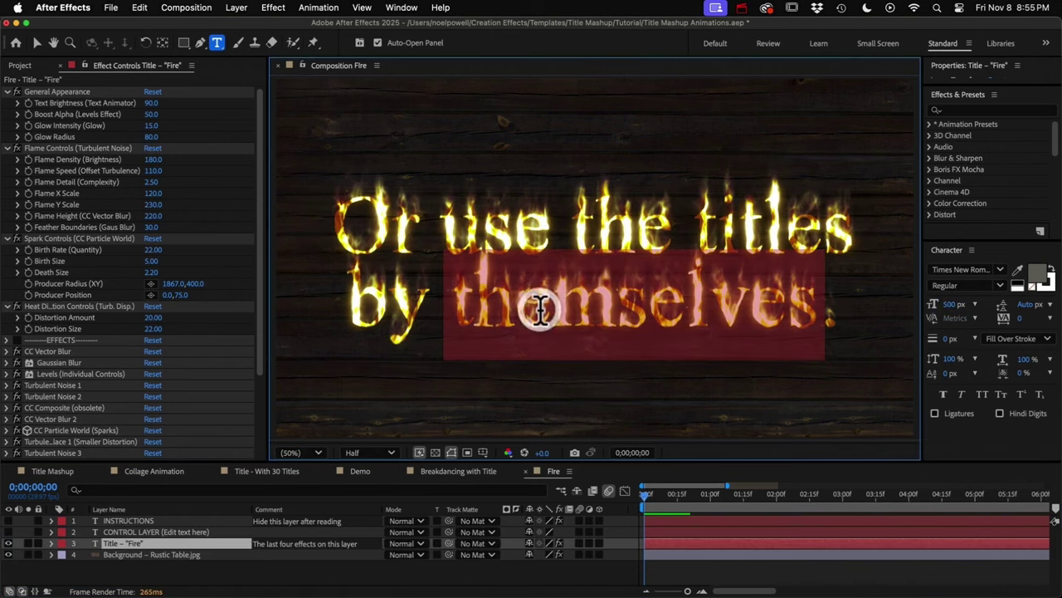
{"action": "type", "text": "Works with any"}
{"action": "key", "text": "Return"}
{"action": "type", "text": "Font"}
Change the title font to Zapfino, then to Luminari
{"action": "key", "text": "super+a"}
{"action": "left_click", "coordinate": [1000, 269]}
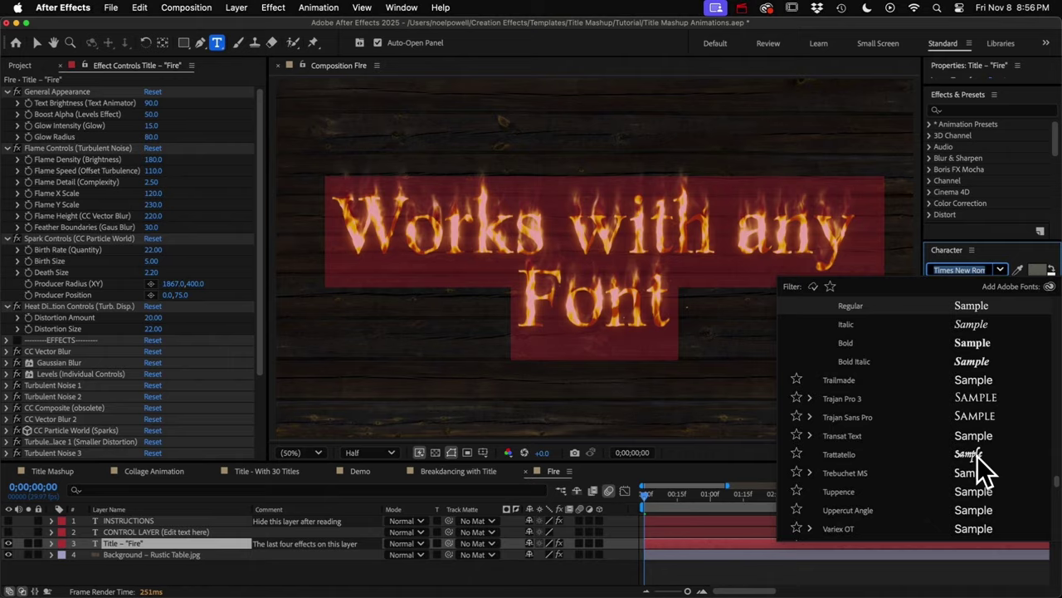
{"action": "left_click", "coordinate": [979, 471]}
{"action": "left_click", "coordinate": [1000, 269]}
{"action": "left_click", "coordinate": [977, 399]}
Retype the next title as 'Customize titles with / easy controls.'
{"action": "double_click", "coordinate": [545, 249]}
{"action": "type", "text": "Customize"}
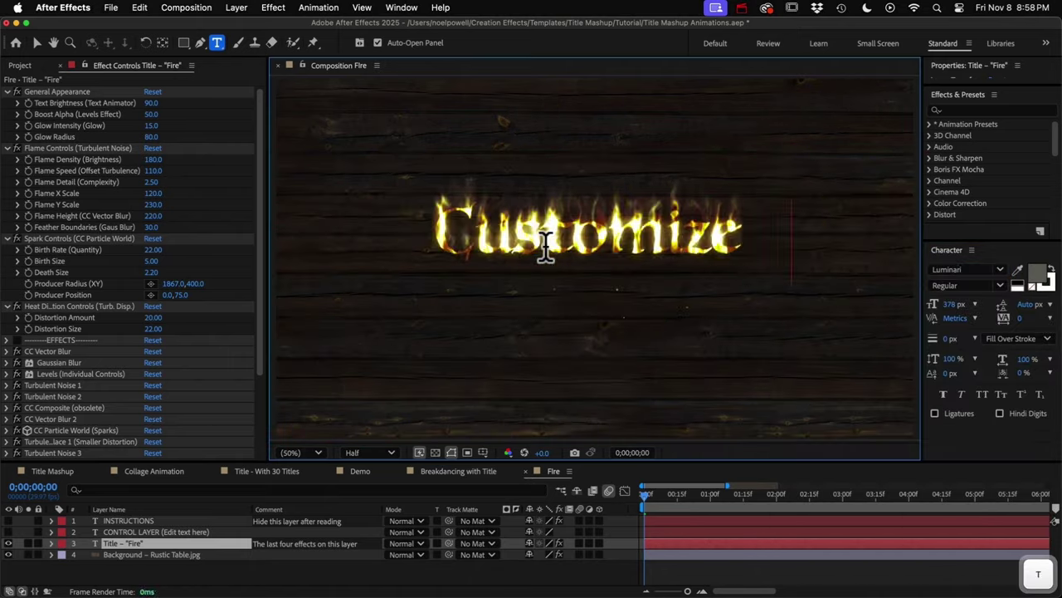
{"action": "type", "text": " titles with"}
{"action": "key", "text": "Return"}
{"action": "type", "text": "easy controls."}
Raise the flame scale, height, density and glow strength and widen the glow
{"action": "mouse_move", "coordinate": [152, 204]}
{"action": "left_mouse_down"}
{"action": "mouse_move", "coordinate": [238, 190]}
{"action": "mouse_move", "coordinate": [208, 225]}
{"action": "mouse_move", "coordinate": [171, 204]}
{"action": "left_mouse_up"}
{"action": "left_click_drag", "start_coordinate": [153, 159], "coordinate": [241, 125]}
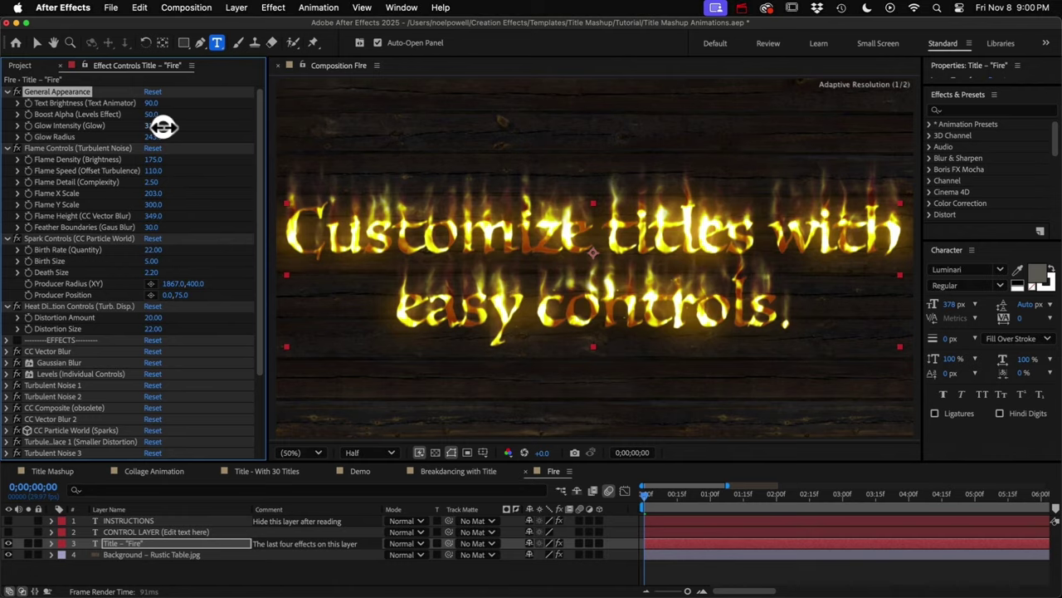
{"action": "left_click_drag", "start_coordinate": [151, 125], "coordinate": [191, 125]}
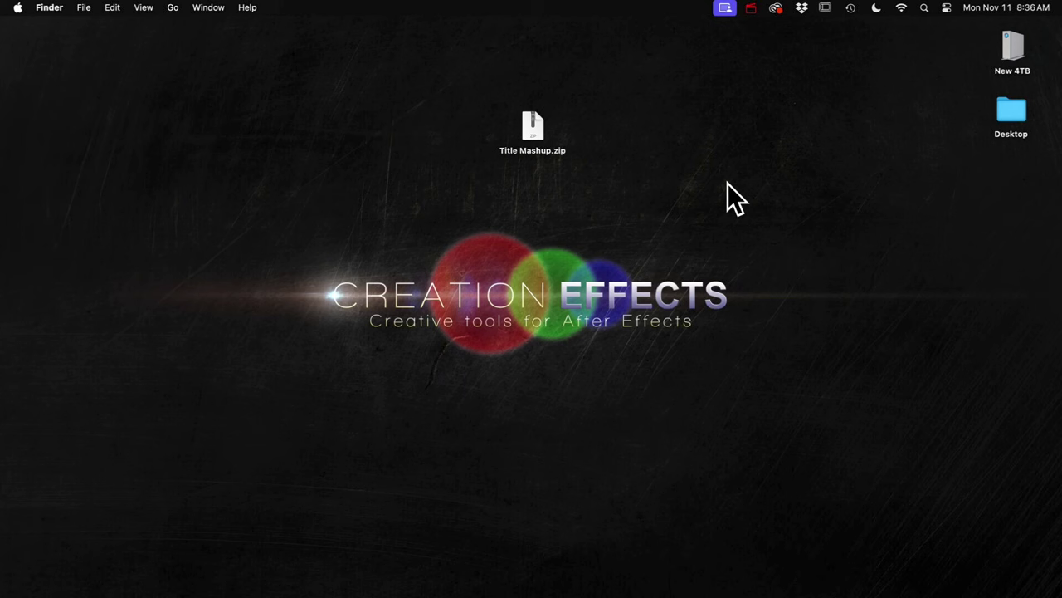
Extract Title Mashup.zip and place the extracted folder beside the archive
{"action": "right_click", "coordinate": [533, 125]}
{"action": "left_click", "coordinate": [471, 181]}
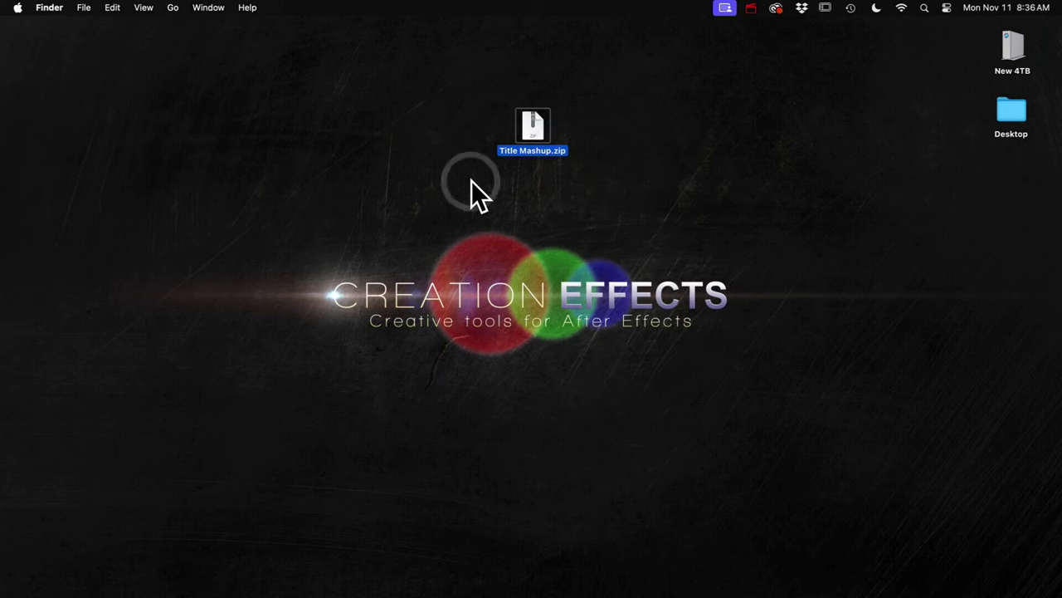
{"action": "double_click", "coordinate": [535, 129]}
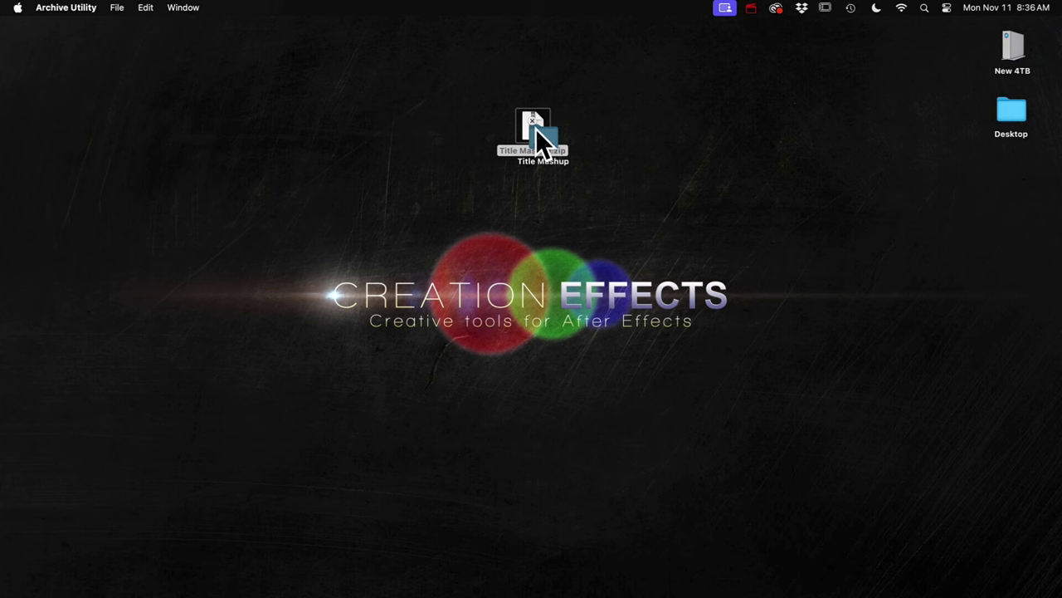
{"action": "left_click_drag", "start_coordinate": [538, 132], "coordinate": [598, 131]}
Open the Title Mashup folder and launch Title Mashup.aep in After Effects
{"action": "double_click", "coordinate": [599, 132]}
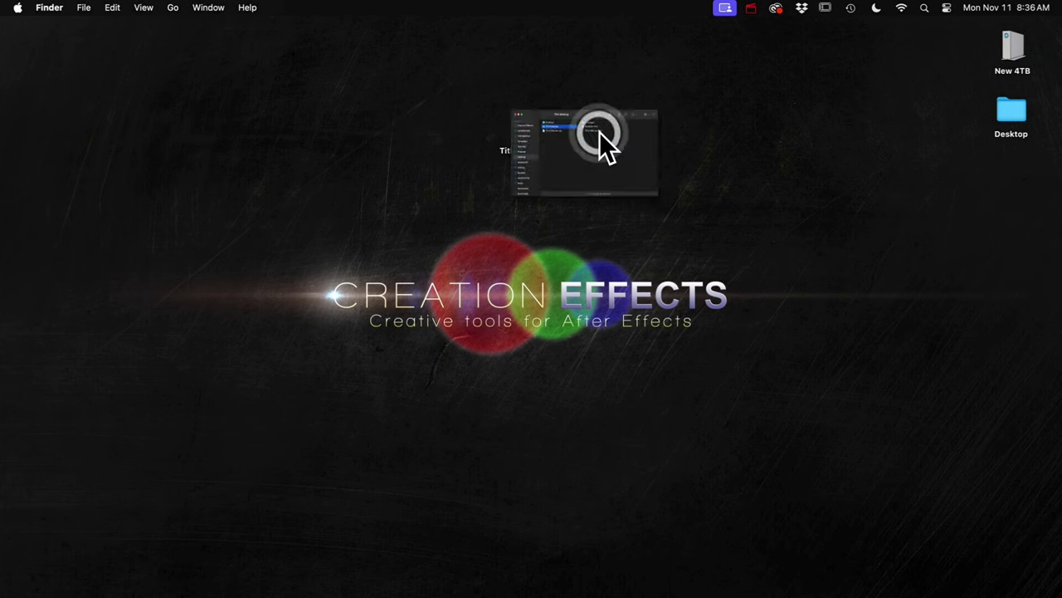
{"action": "left_click", "coordinate": [562, 160]}
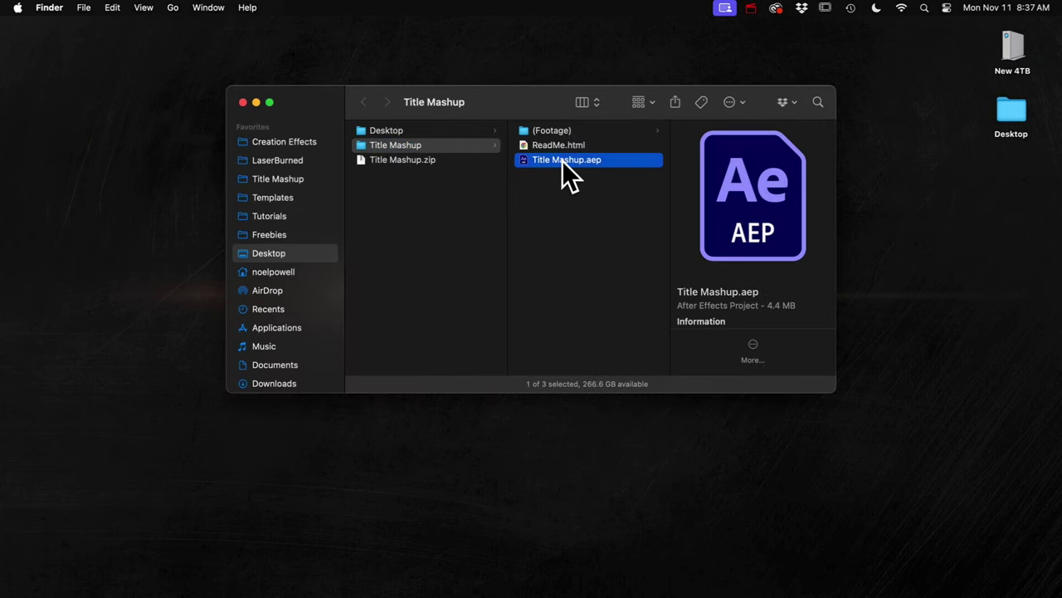
{"action": "double_click", "coordinate": [562, 160]}
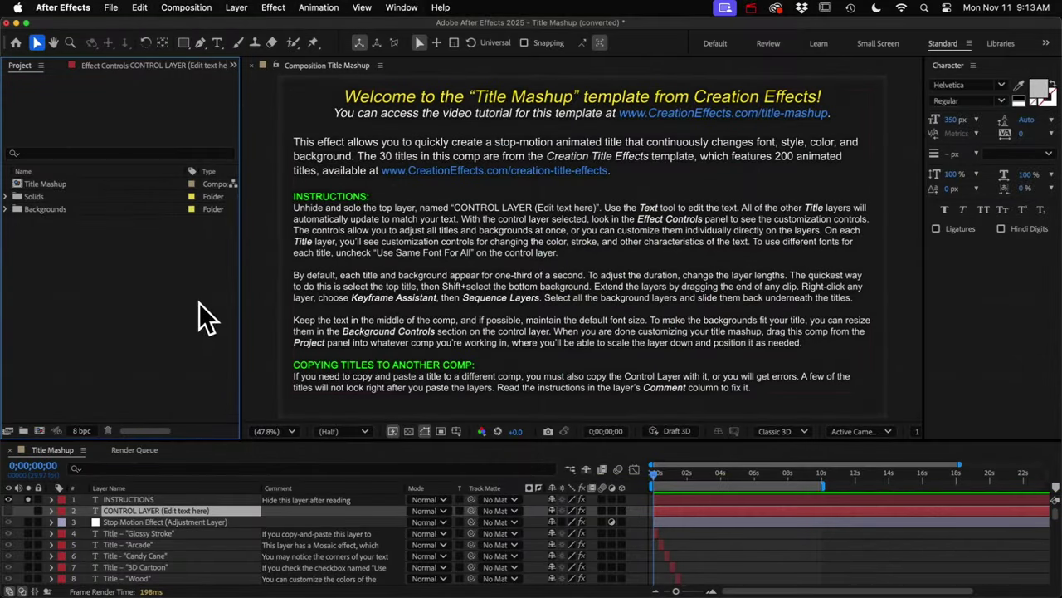
Hide the INSTRUCTIONS layer and select the Title Mashup comp with a taller timeline
{"action": "left_click", "coordinate": [8, 510]}
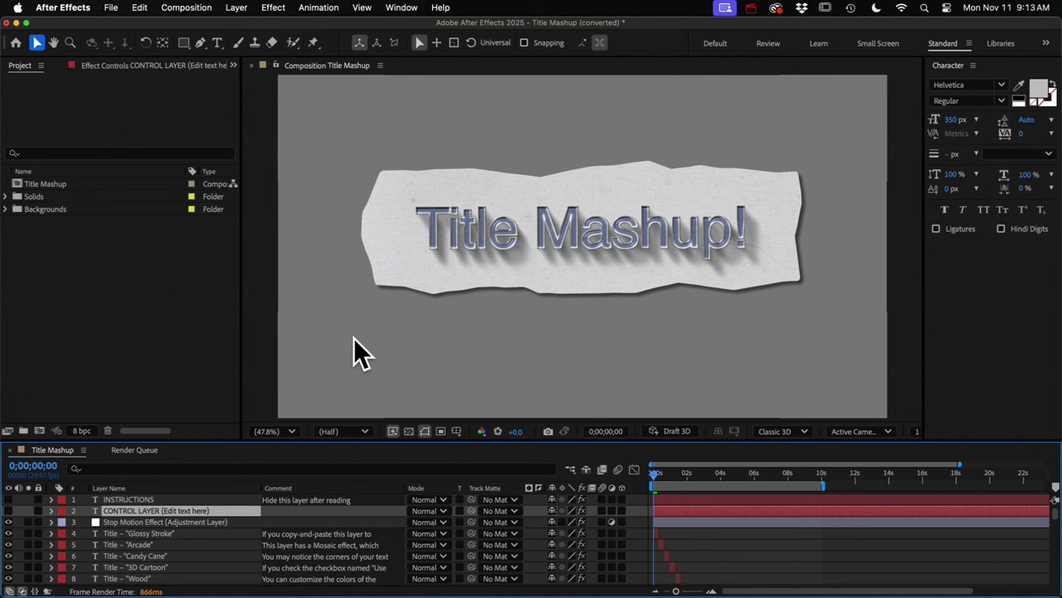
{"action": "left_click", "coordinate": [53, 184]}
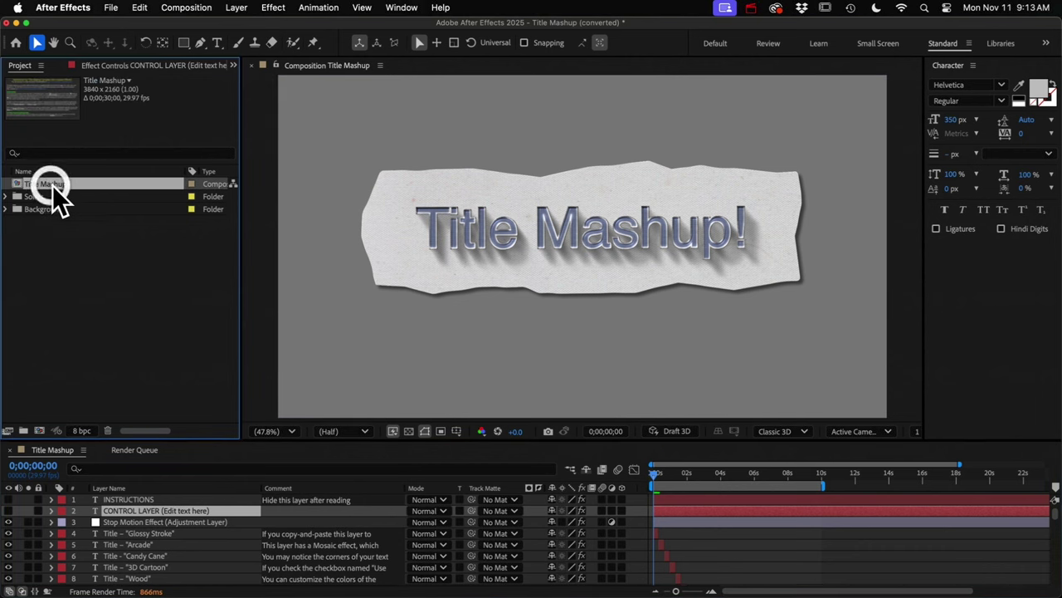
{"action": "left_click_drag", "start_coordinate": [270, 444], "coordinate": [249, 330]}
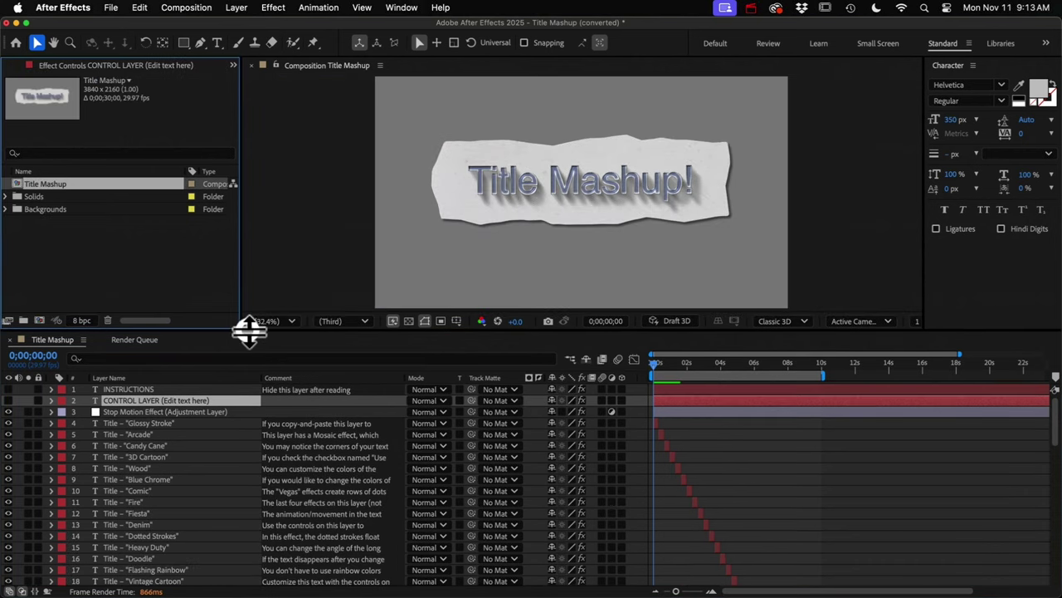
Scrub through the title styles and give the composition preview more room
{"action": "left_click_drag", "start_coordinate": [653, 359], "coordinate": [630, 363]}
{"action": "scroll", "coordinate": [690, 468], "scroll_direction": "down", "scroll_amount": 5}
{"action": "scroll", "coordinate": [690, 469], "scroll_direction": "down", "scroll_amount": 5}
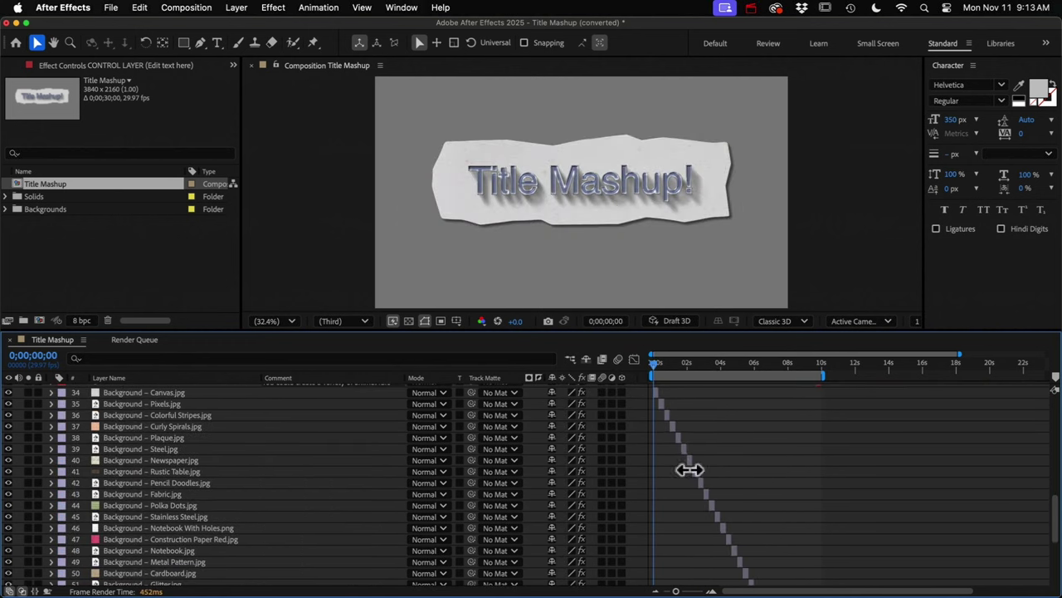
{"action": "scroll", "coordinate": [711, 520], "scroll_direction": "up", "scroll_amount": 10}
{"action": "scroll", "coordinate": [714, 523], "scroll_direction": "up", "scroll_amount": 2}
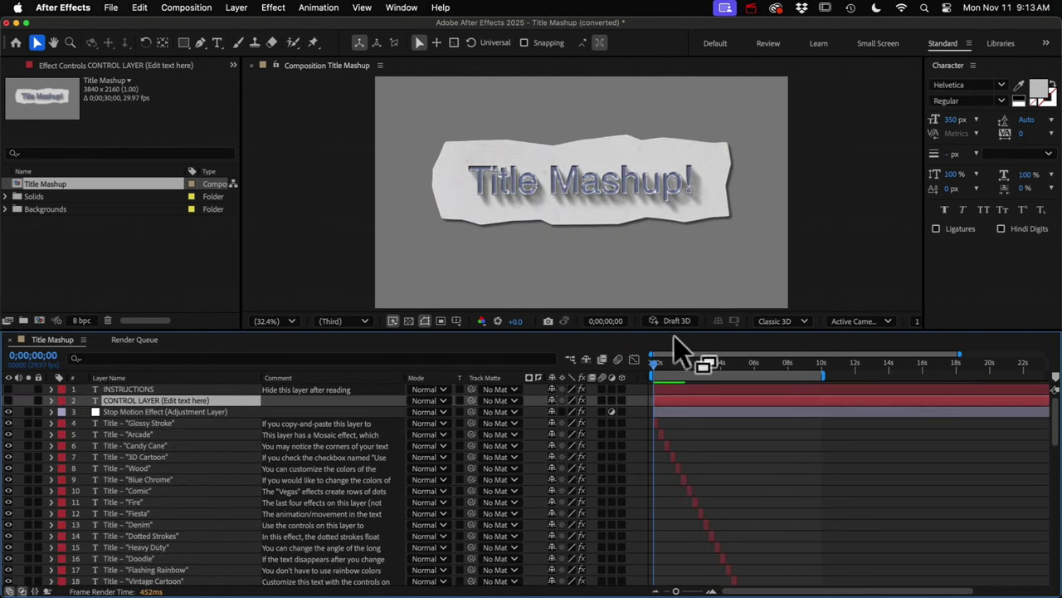
{"action": "left_click_drag", "start_coordinate": [676, 331], "coordinate": [676, 371]}
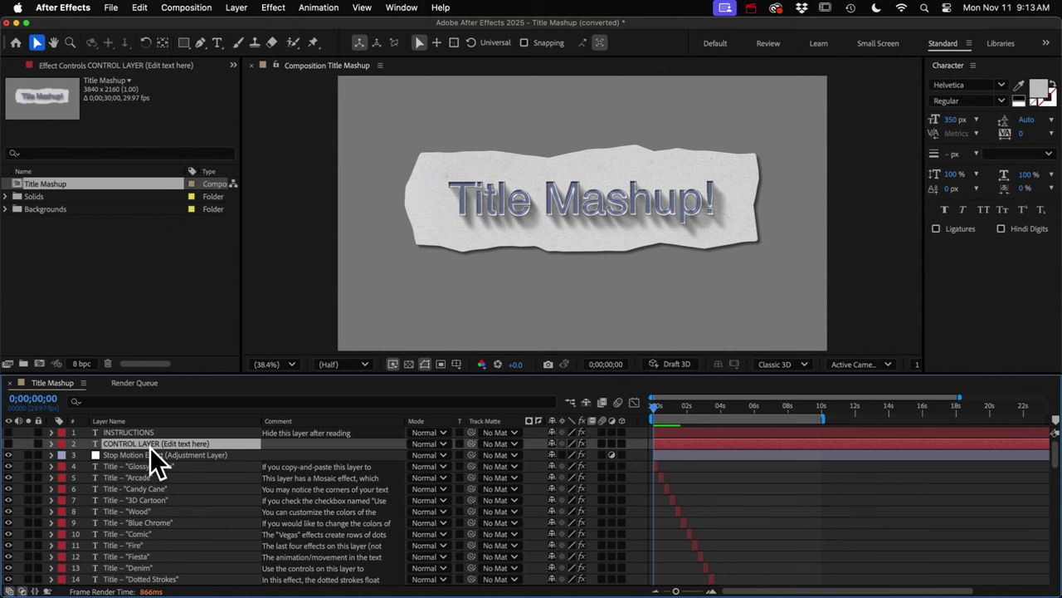
Show and solo CONTROL LAYER and replace its 'Title Mashup!' text with 'Creation Effects'
{"action": "left_click", "coordinate": [9, 444]}
{"action": "left_click", "coordinate": [28, 444]}
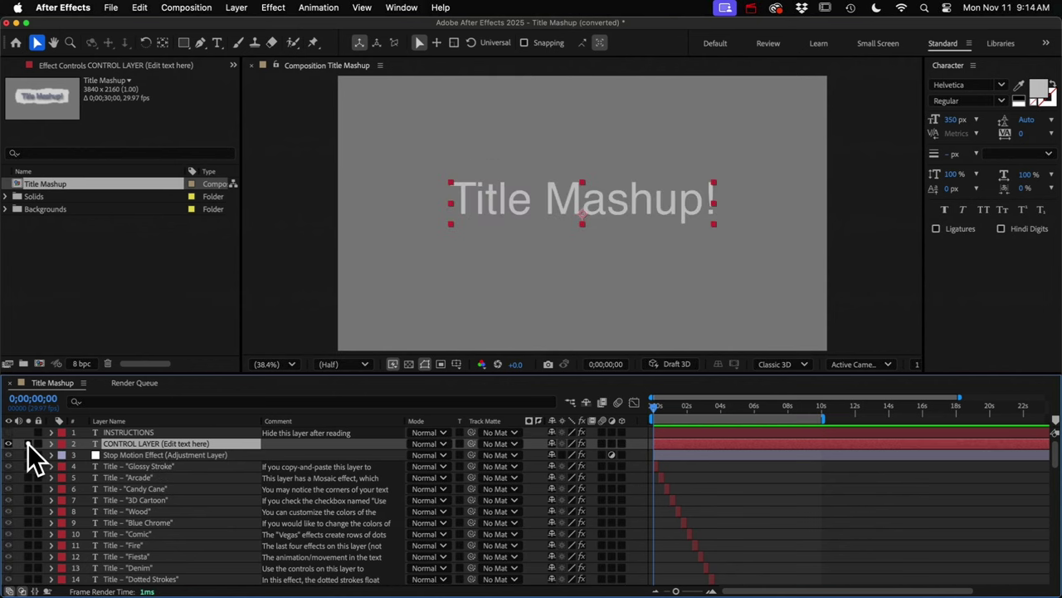
{"action": "left_click", "coordinate": [215, 45]}
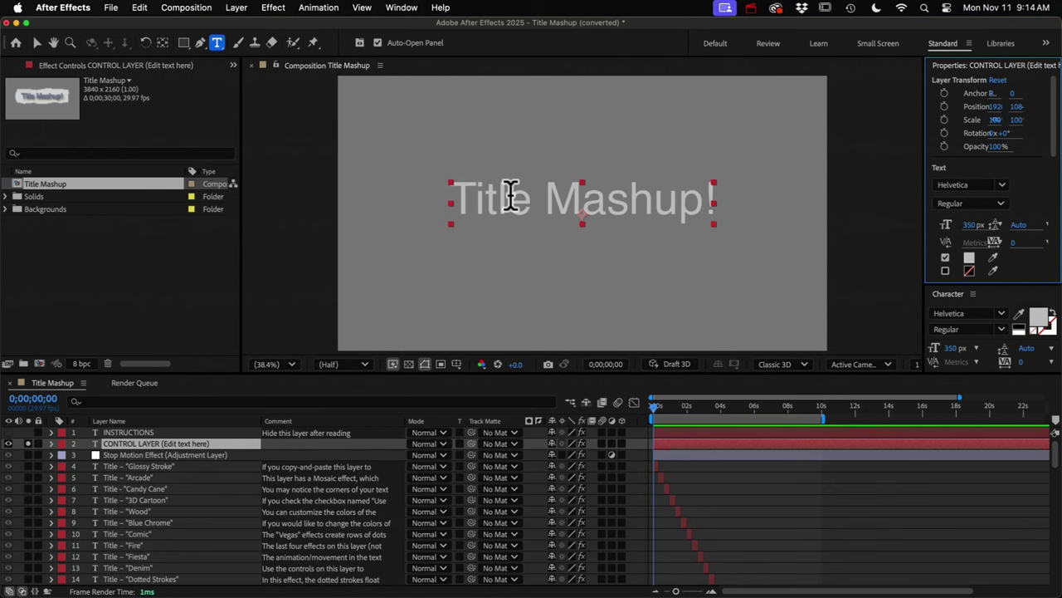
{"action": "triple_click", "coordinate": [510, 204]}
{"action": "type", "text": "C"}
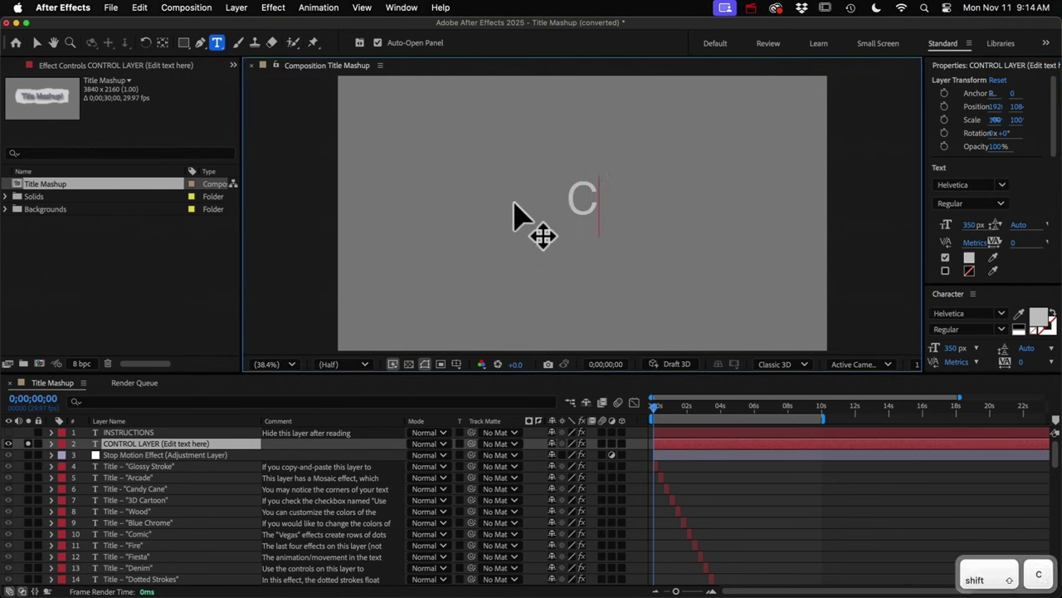
{"action": "type", "text": "reation Effects"}
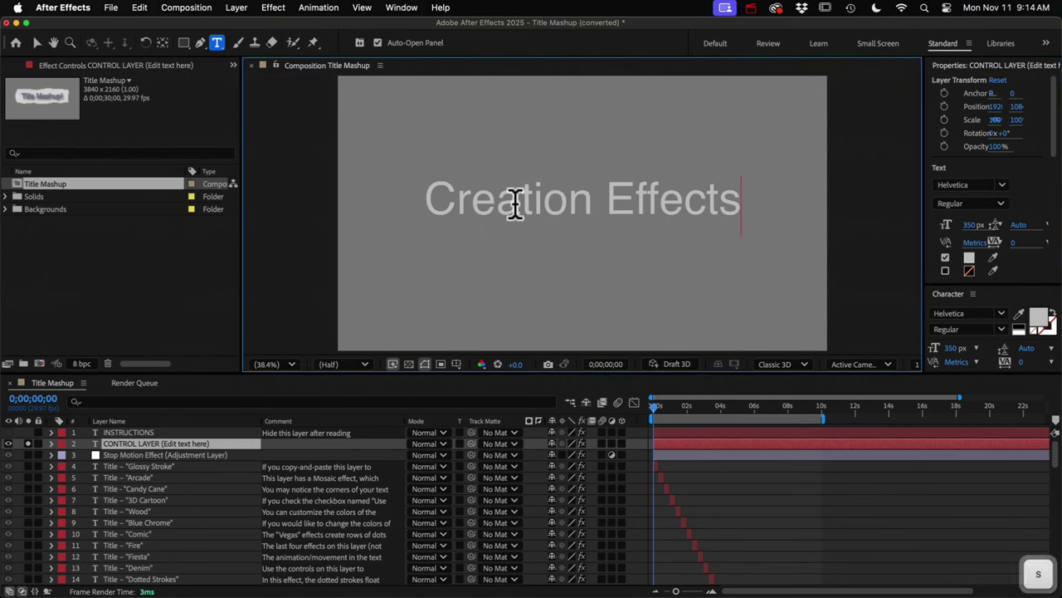
{"action": "key", "text": "Escape"}
Set the title font size to 311 px and preview one second in
{"action": "left_click_drag", "start_coordinate": [966, 225], "coordinate": [939, 225]}
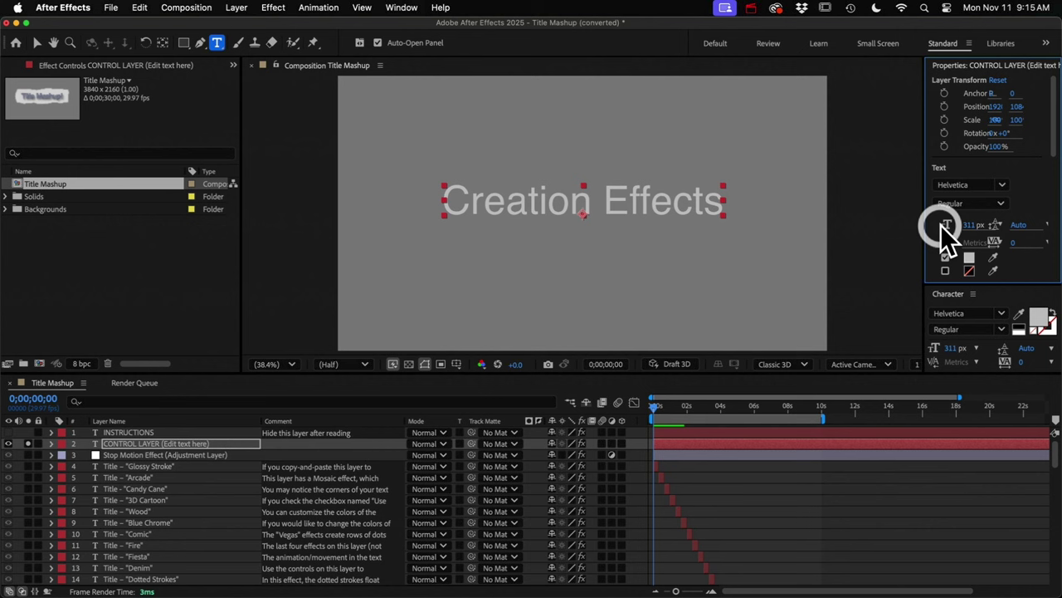
{"action": "left_click", "coordinate": [10, 446]}
{"action": "left_click_drag", "start_coordinate": [655, 410], "coordinate": [671, 410]}
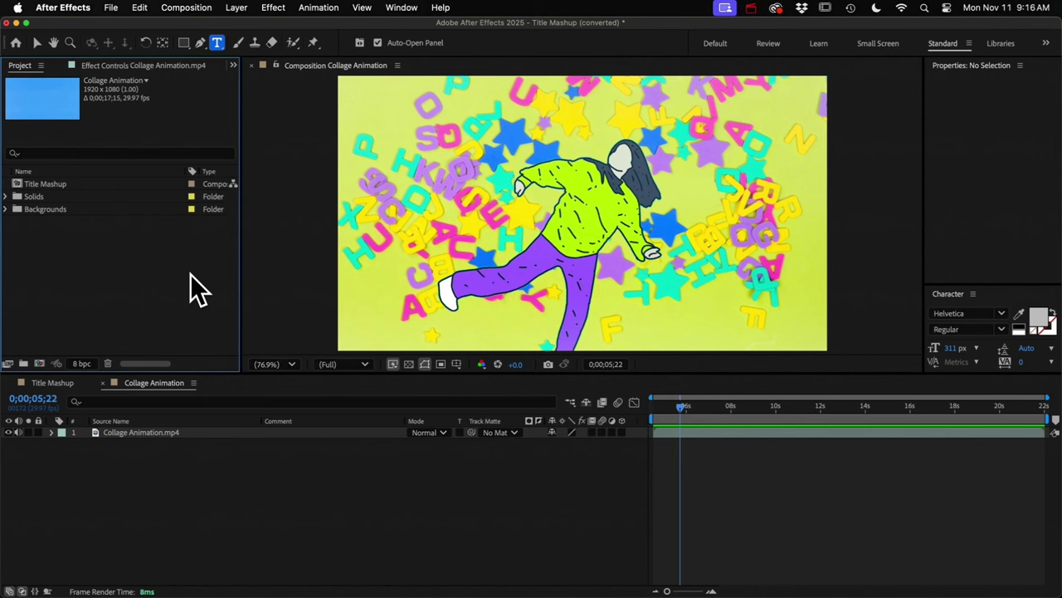
Nest the Title Mashup comp into Collage Animation, scale it to 45% and move it lower
{"action": "left_click_drag", "start_coordinate": [35, 184], "coordinate": [127, 432]}
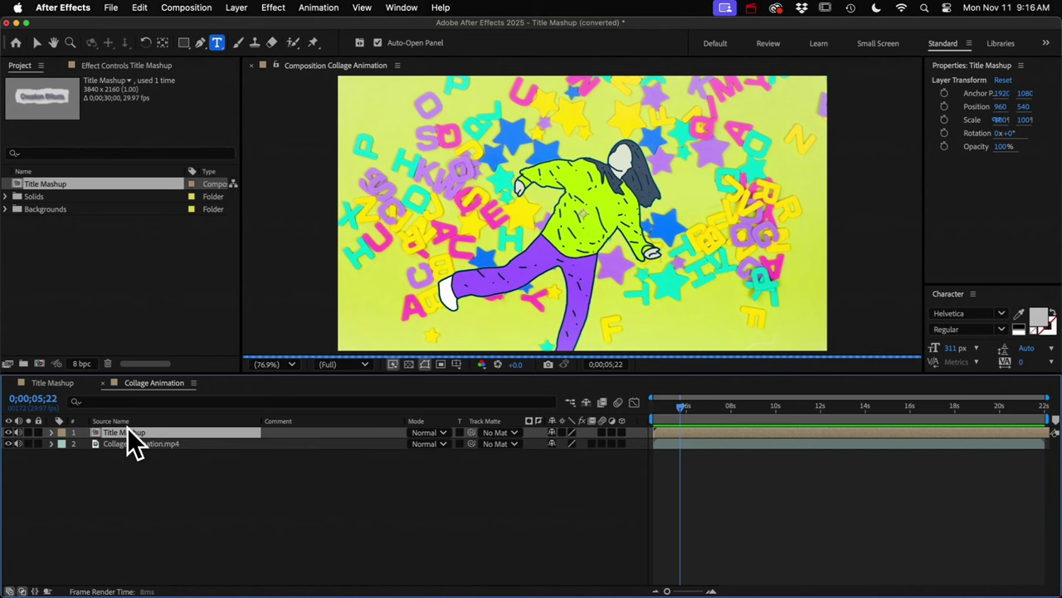
{"action": "key", "text": "s"}
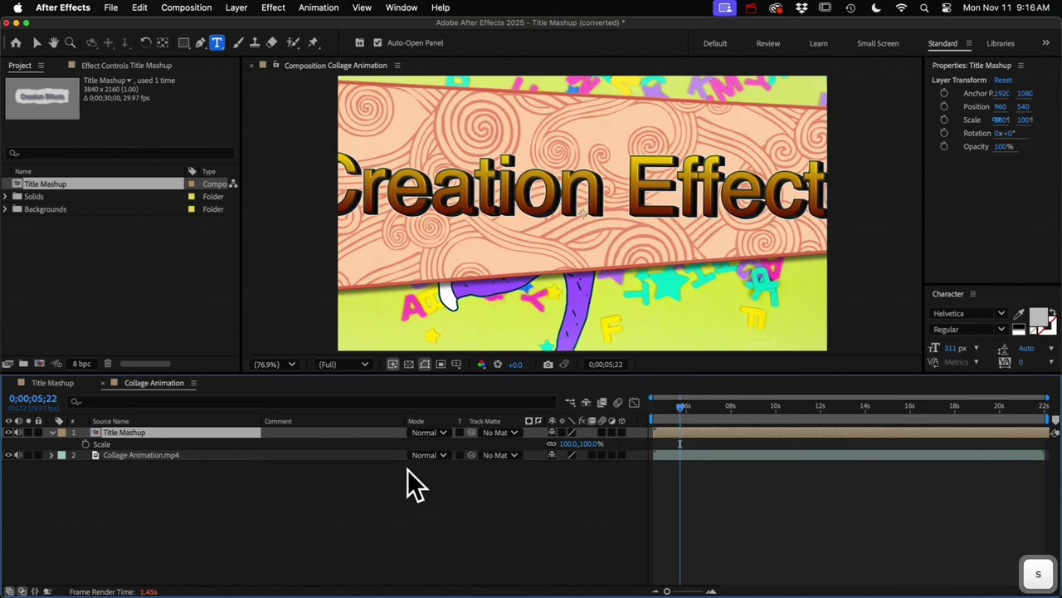
{"action": "left_click_drag", "start_coordinate": [566, 443], "coordinate": [536, 443]}
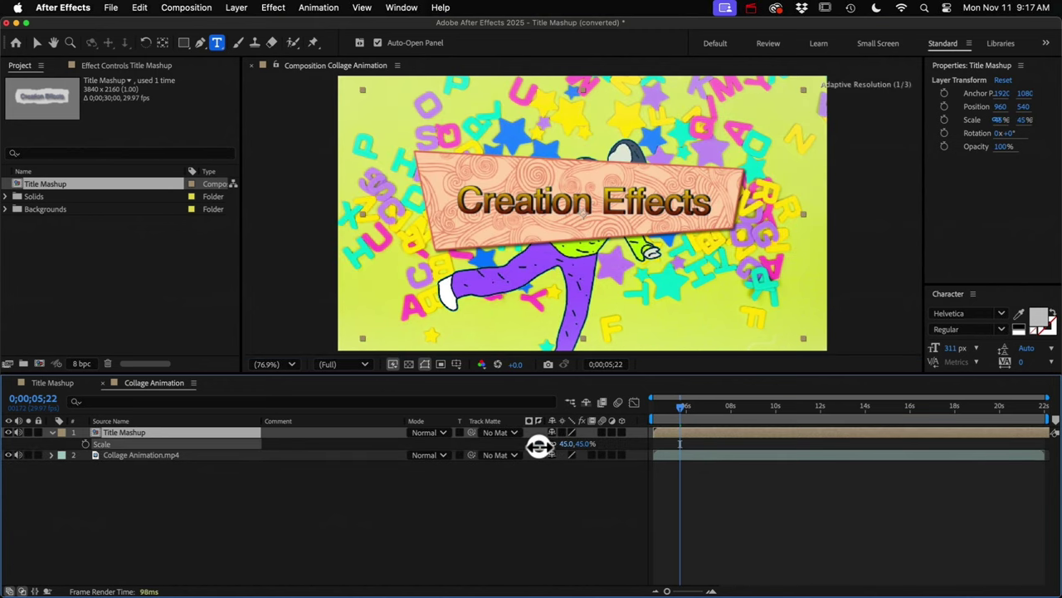
{"action": "key", "text": "v"}
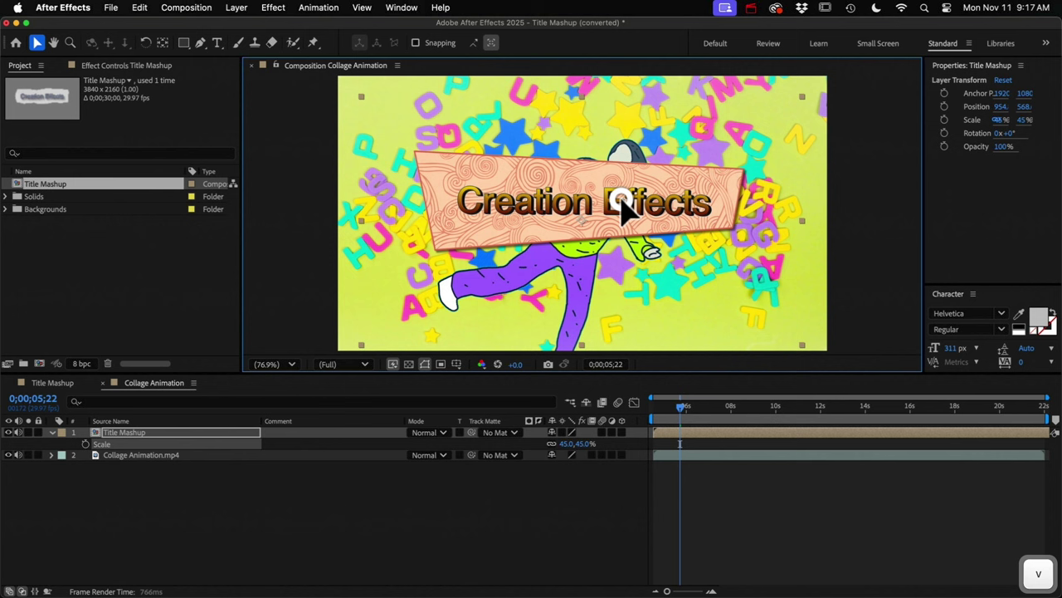
{"action": "left_click_drag", "start_coordinate": [621, 208], "coordinate": [621, 287]}
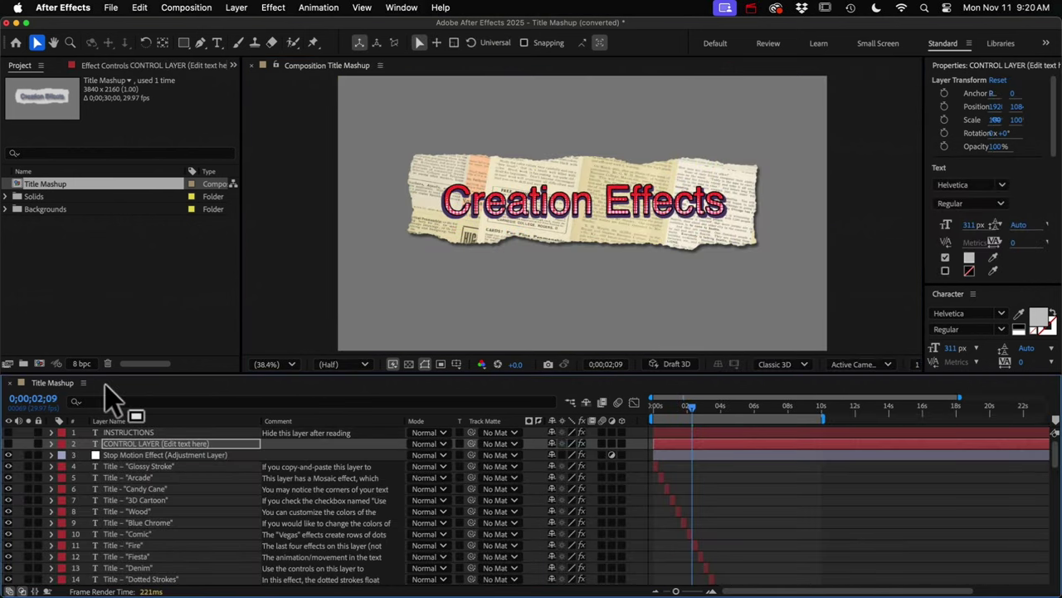
Show the CONTROL LAYER's Effect Controls with Stop Motion and Background Controls expanded
{"action": "left_click", "coordinate": [152, 443]}
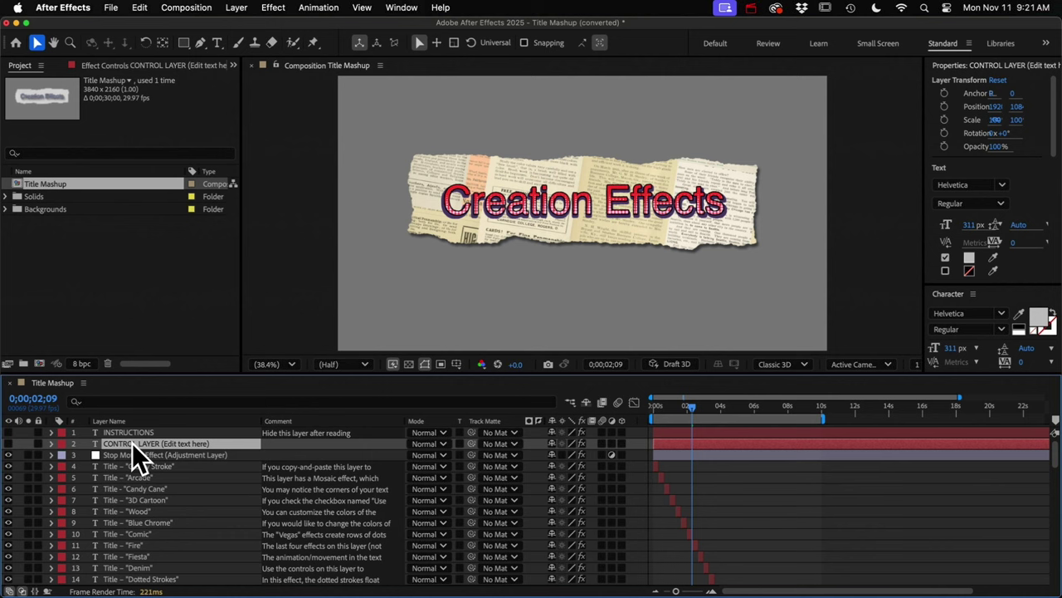
{"action": "left_click", "coordinate": [106, 66]}
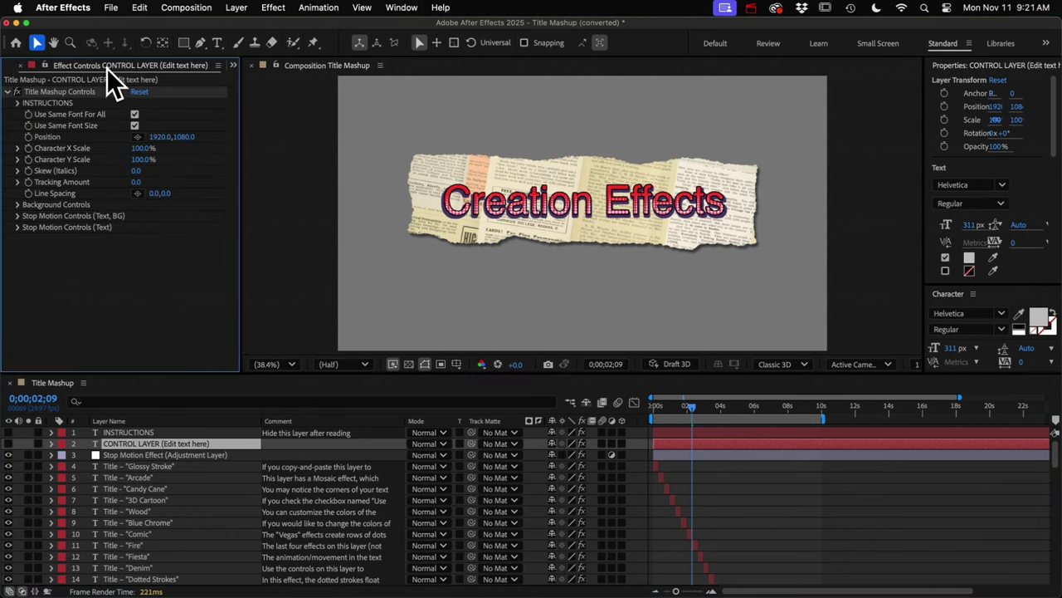
{"action": "left_click", "coordinate": [17, 227]}
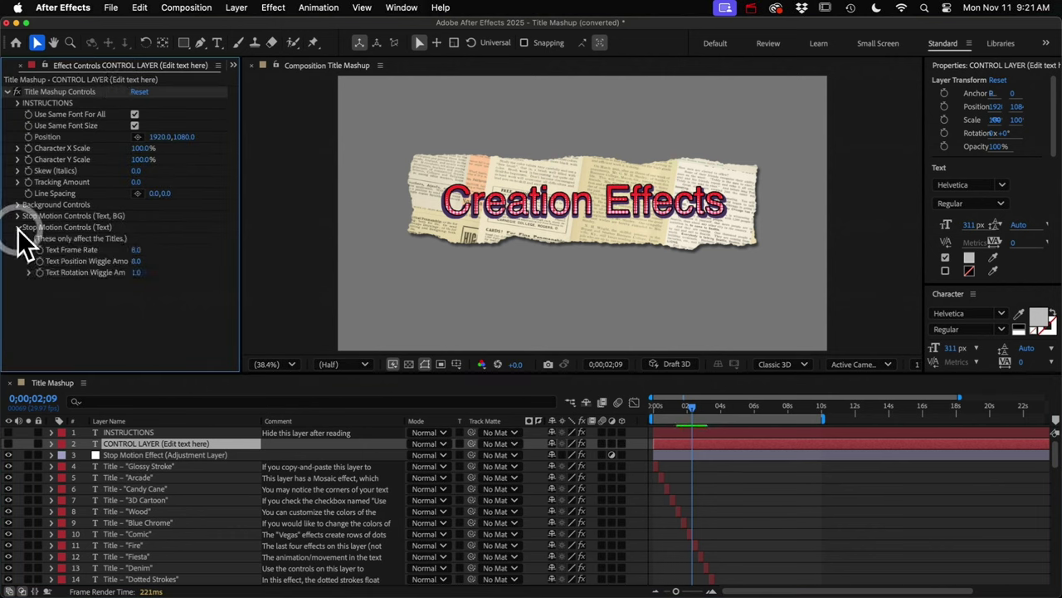
{"action": "left_click", "coordinate": [17, 215]}
{"action": "left_click", "coordinate": [19, 205]}
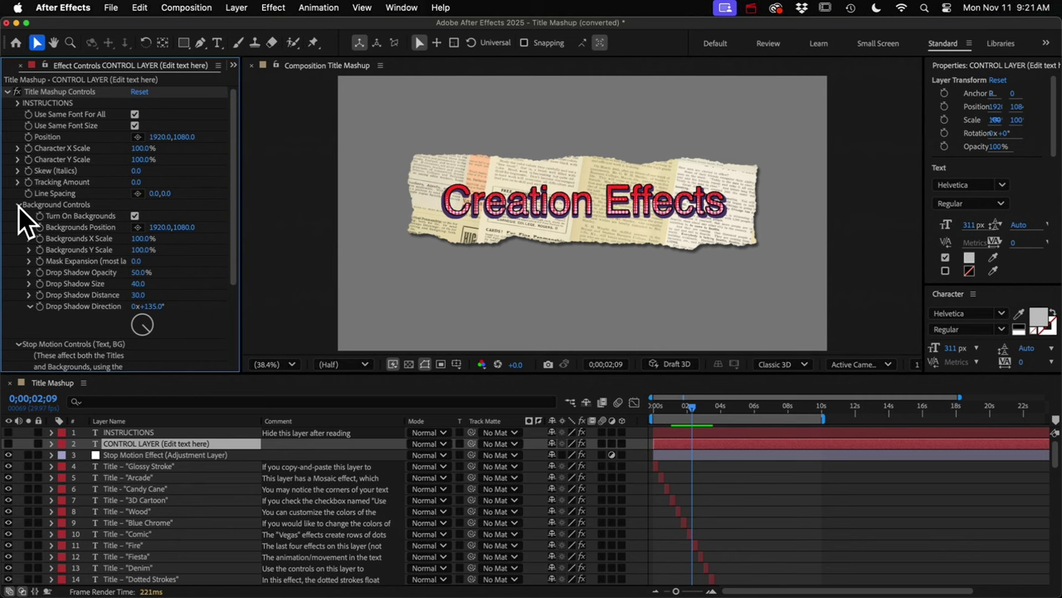
{"action": "left_click", "coordinate": [101, 117]}
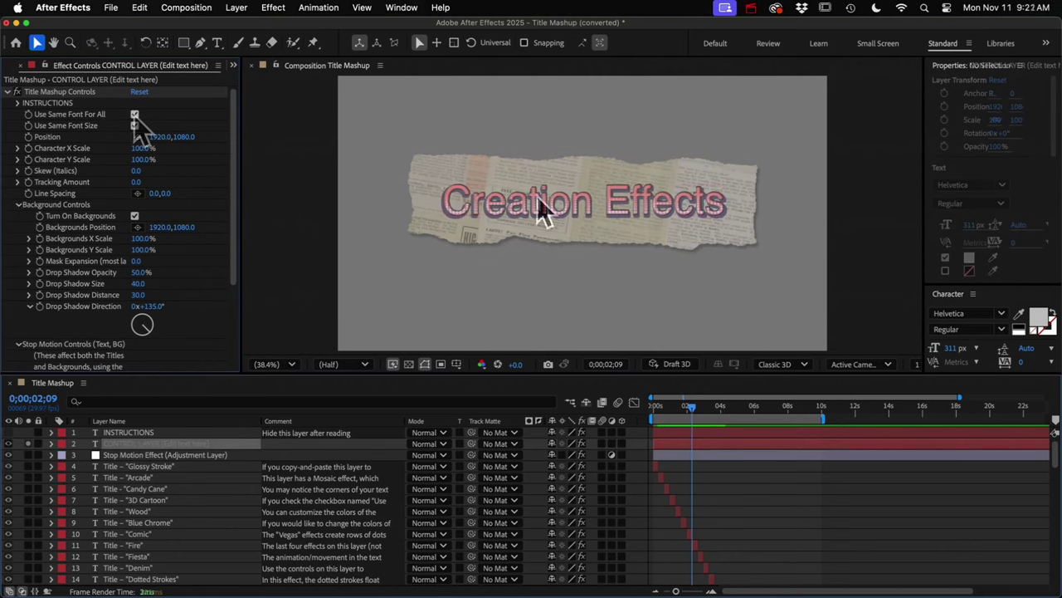
Set the CONTROL LAYER title font to Henny Penny and re-enable the Stop Motion adjustment layer
{"action": "left_click", "coordinate": [123, 444]}
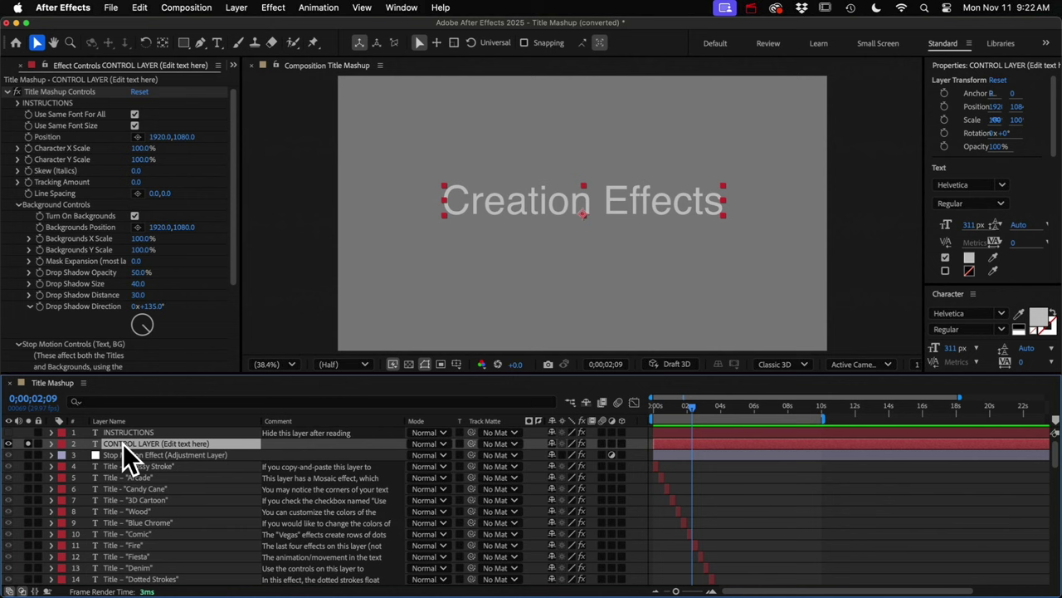
{"action": "left_click", "coordinate": [972, 185]}
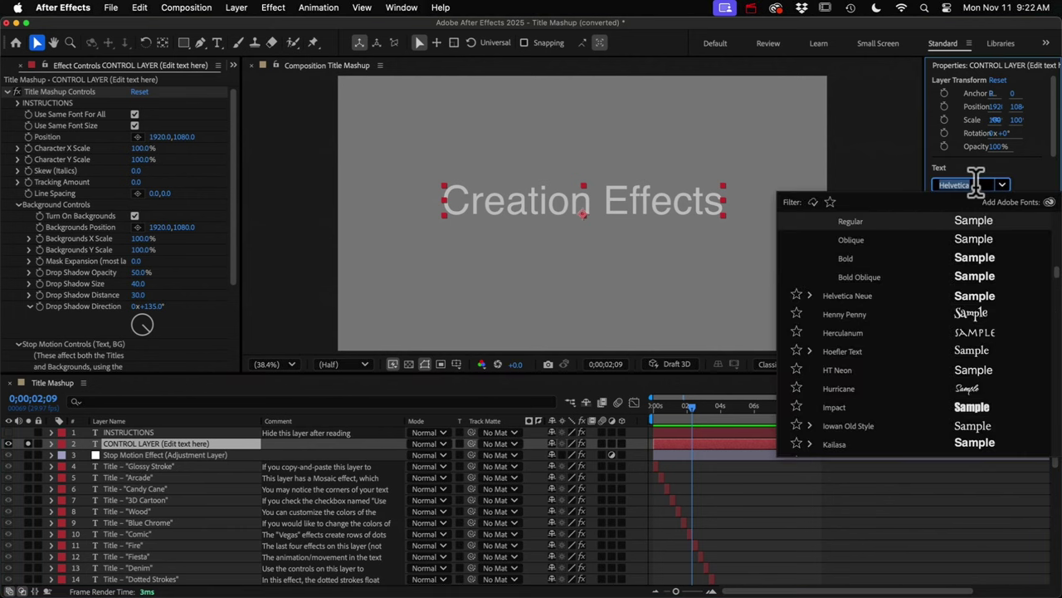
{"action": "left_click", "coordinate": [978, 316]}
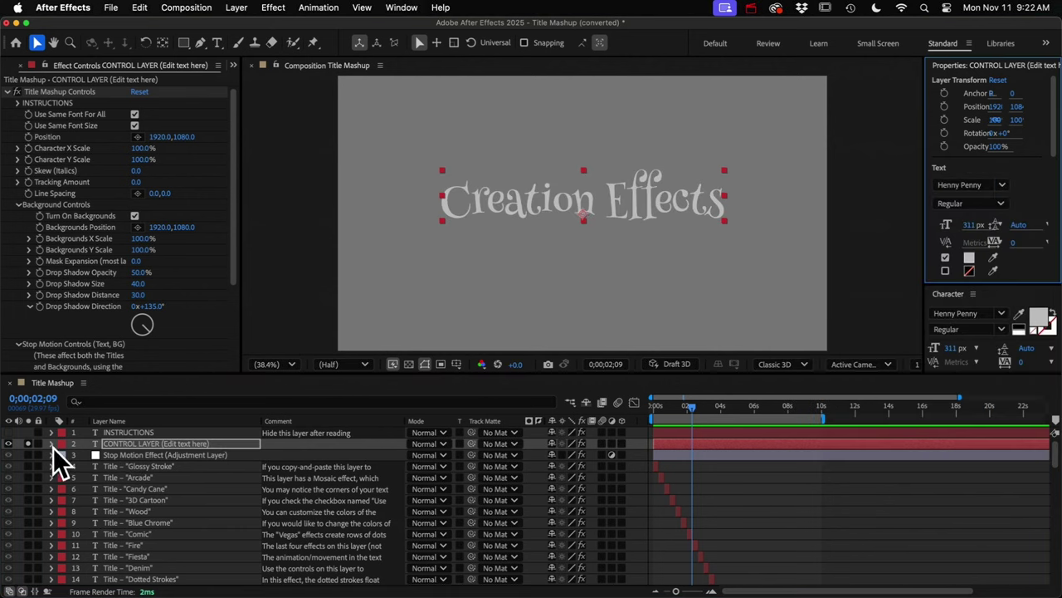
{"action": "left_click", "coordinate": [8, 455]}
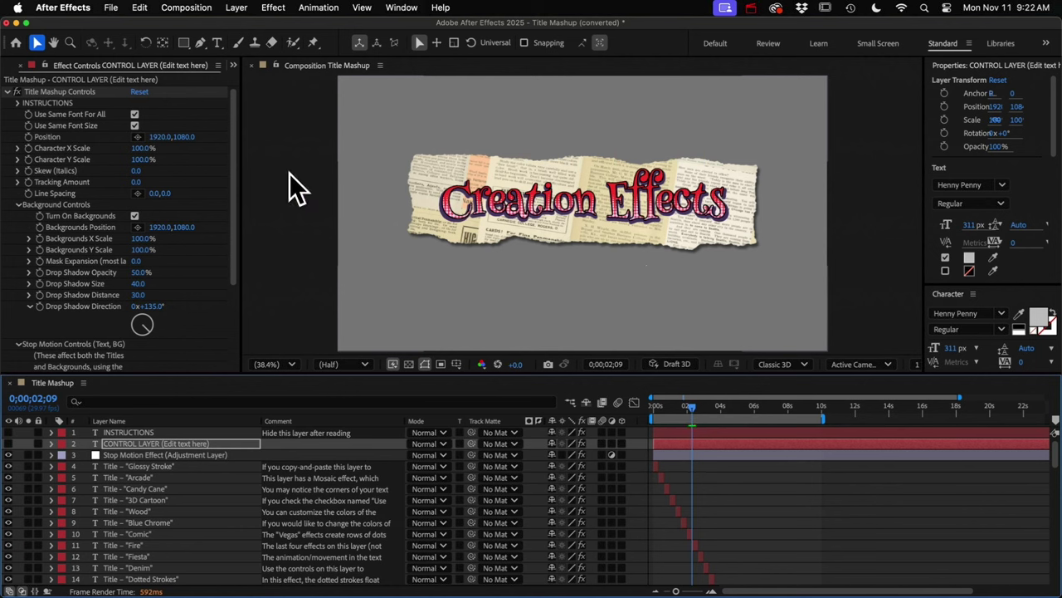
Turn off Use Same Font For All and try Trajan Pro 3 on the Comic title
{"action": "left_click", "coordinate": [135, 114]}
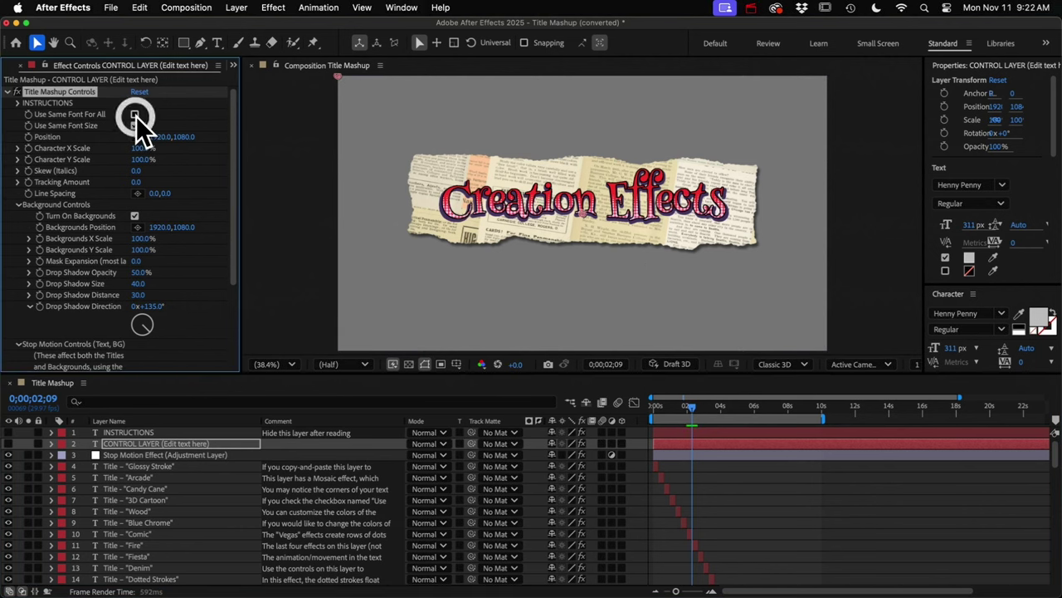
{"action": "left_click", "coordinate": [677, 535]}
{"action": "key", "text": "equal"}
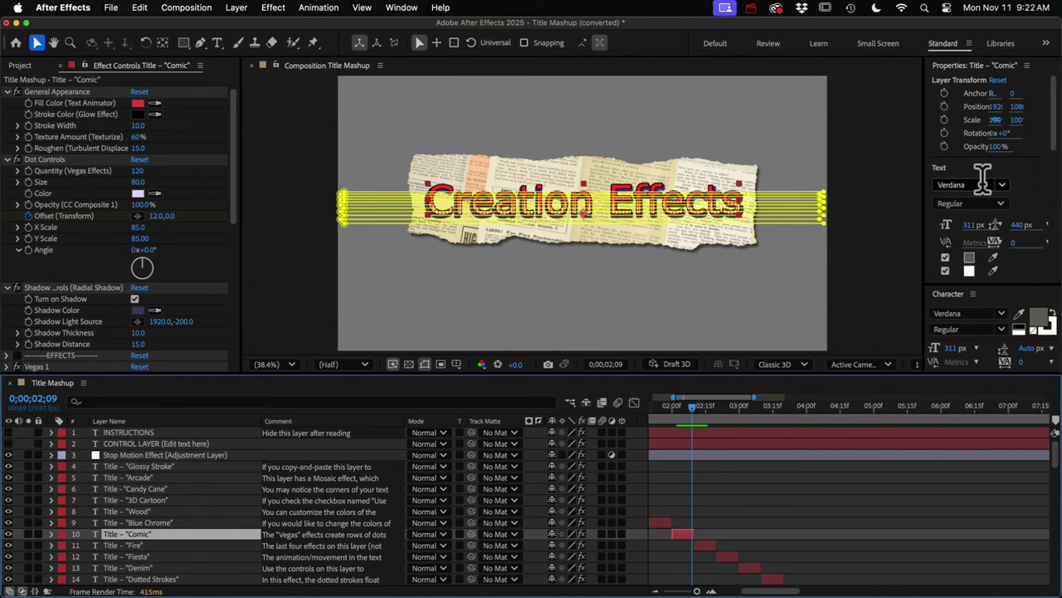
{"action": "left_click", "coordinate": [982, 183]}
{"action": "left_click", "coordinate": [982, 292]}
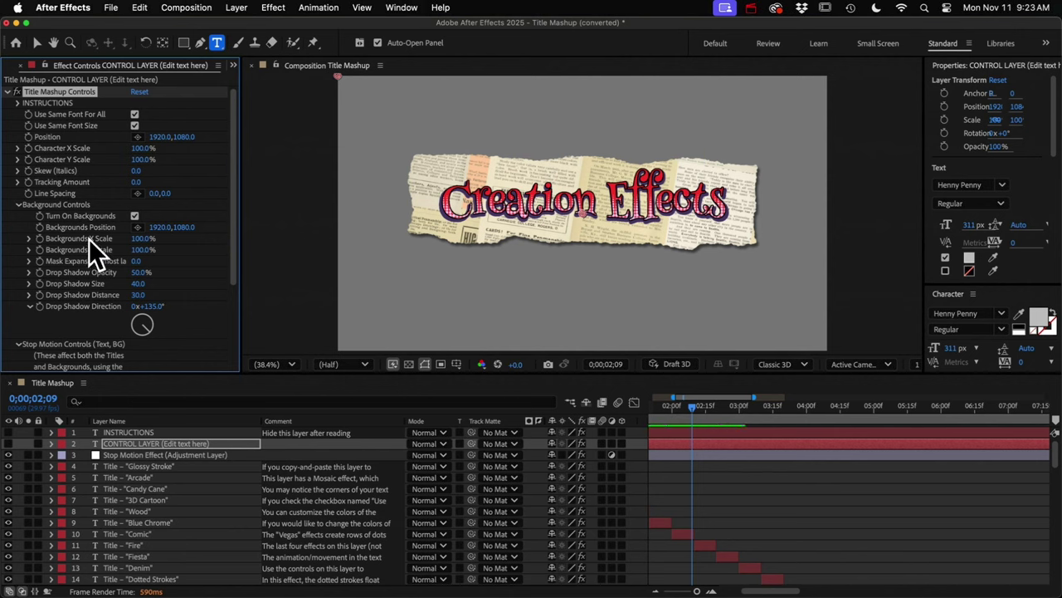
{"action": "left_click_drag", "start_coordinate": [191, 141], "coordinate": [248, 141]}
{"action": "key", "text": "super+z"}
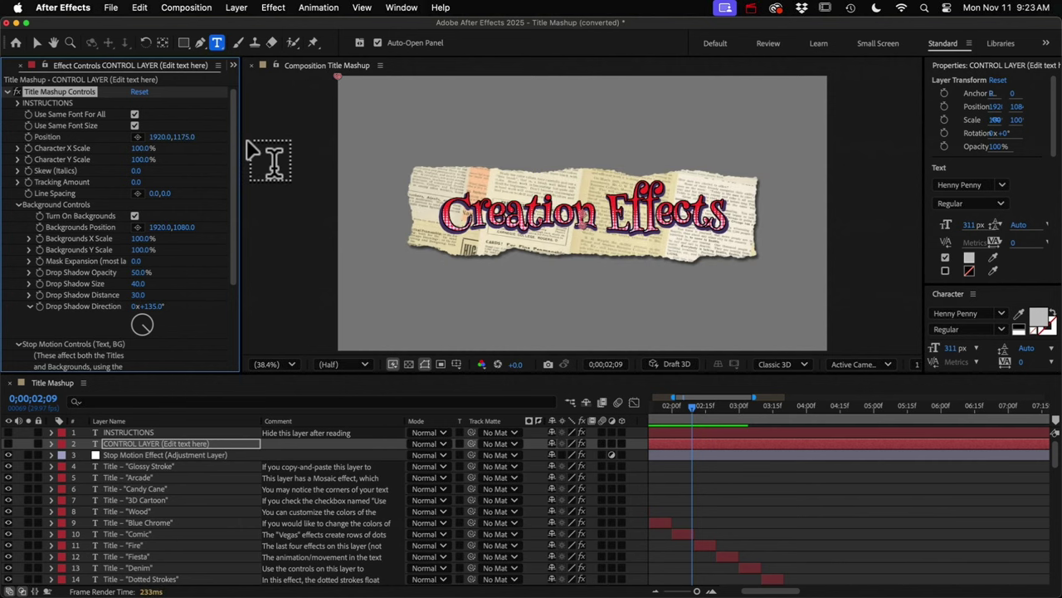
{"action": "key", "text": "v"}
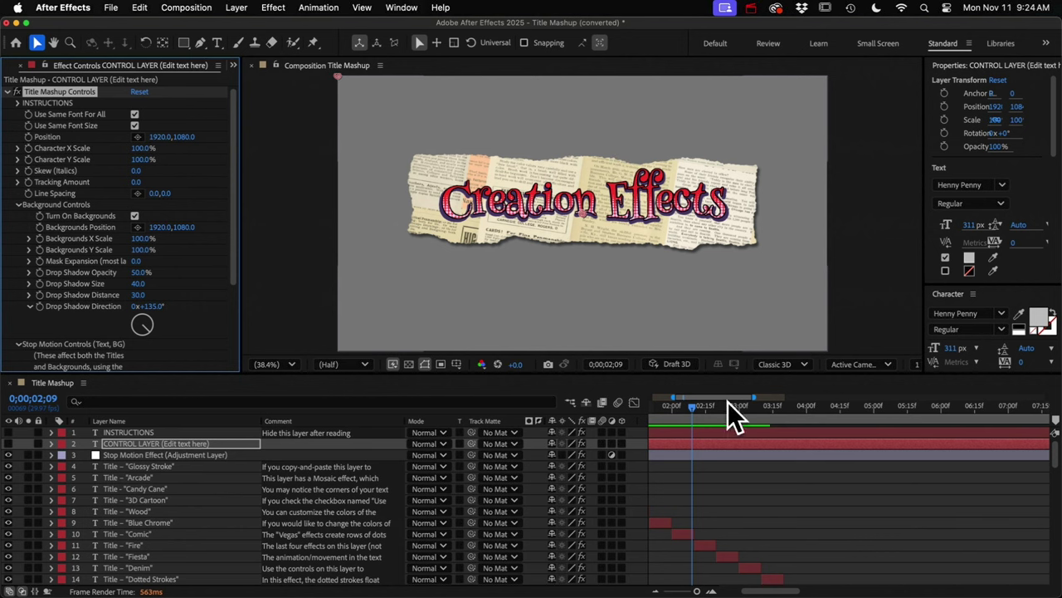
{"action": "scroll", "coordinate": [760, 501], "scroll_direction": "down", "scroll_amount": 5}
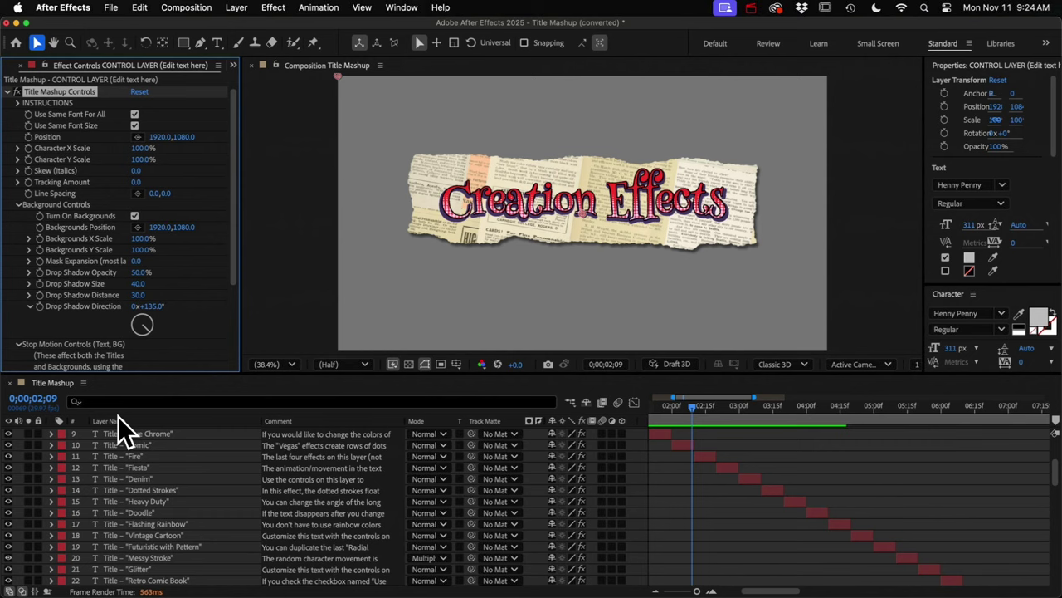
{"action": "scroll", "coordinate": [112, 438], "scroll_direction": "up", "scroll_amount": 5}
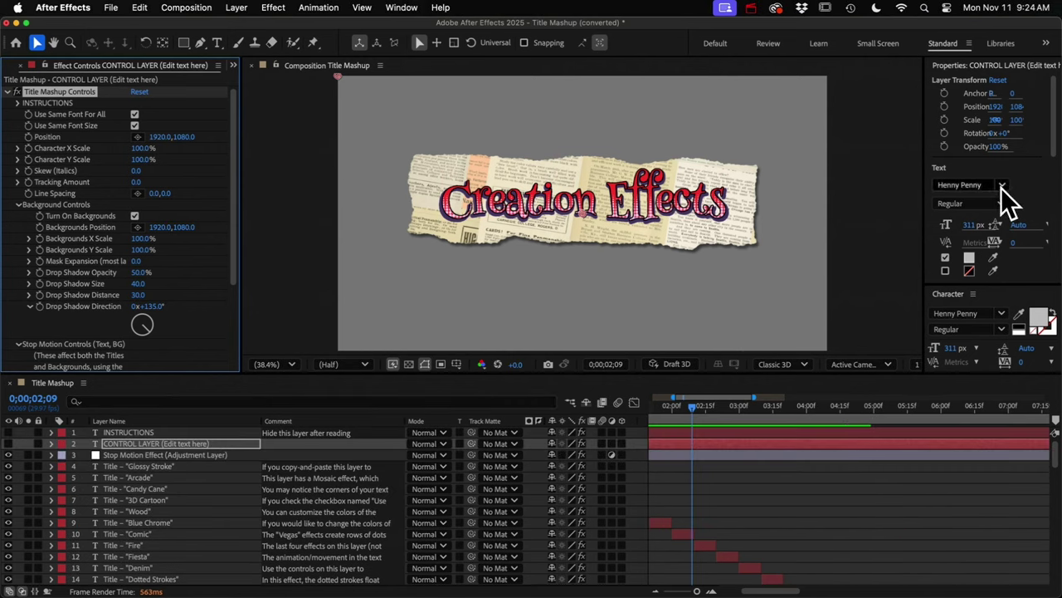
{"action": "left_click_drag", "start_coordinate": [973, 225], "coordinate": [795, 222]}
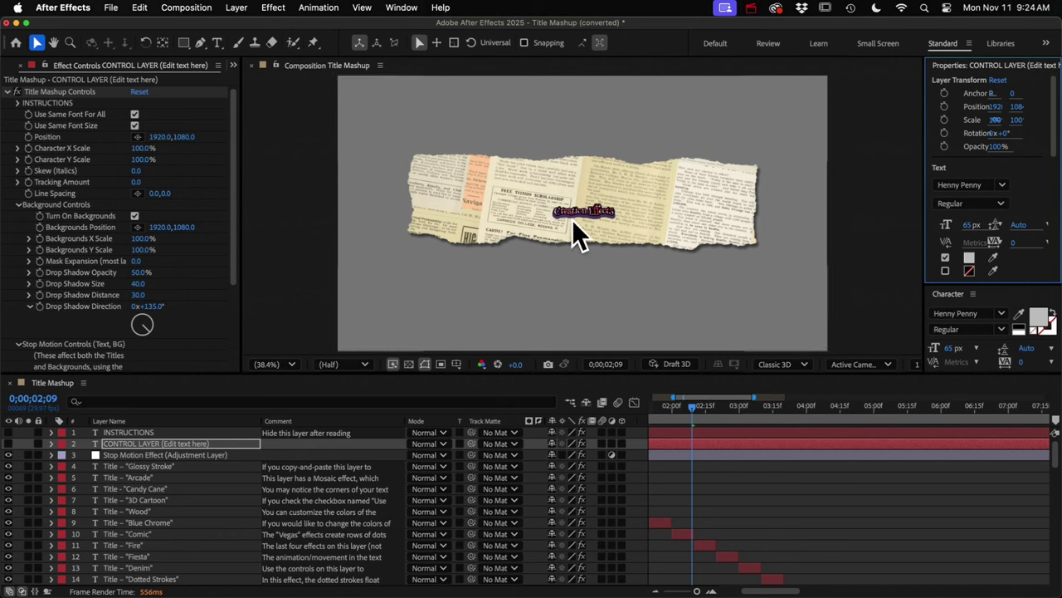
{"action": "left_click_drag", "start_coordinate": [968, 231], "coordinate": [1010, 237]}
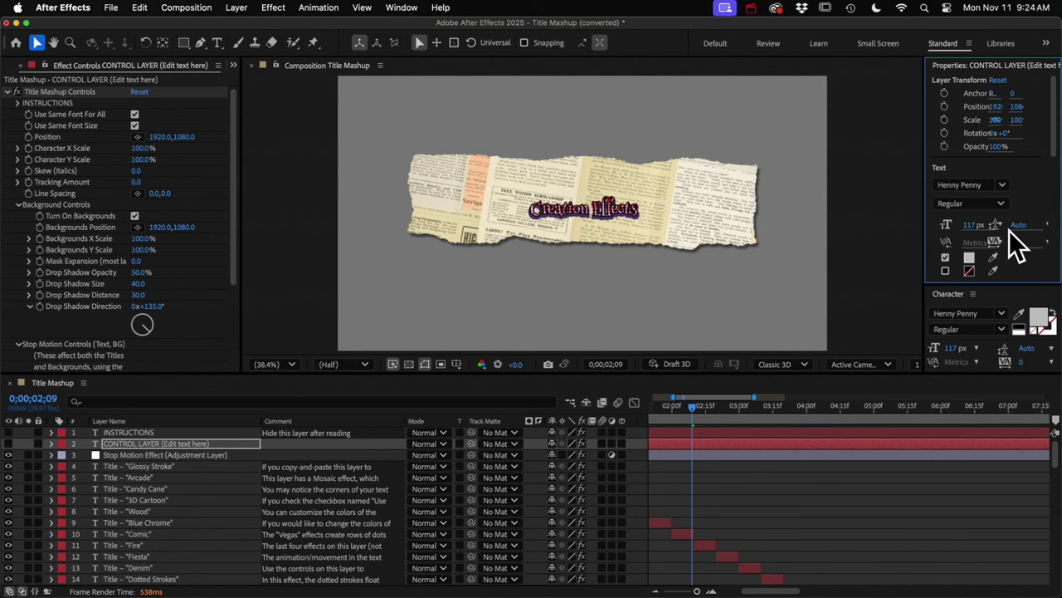
{"action": "key", "text": "super+z"}
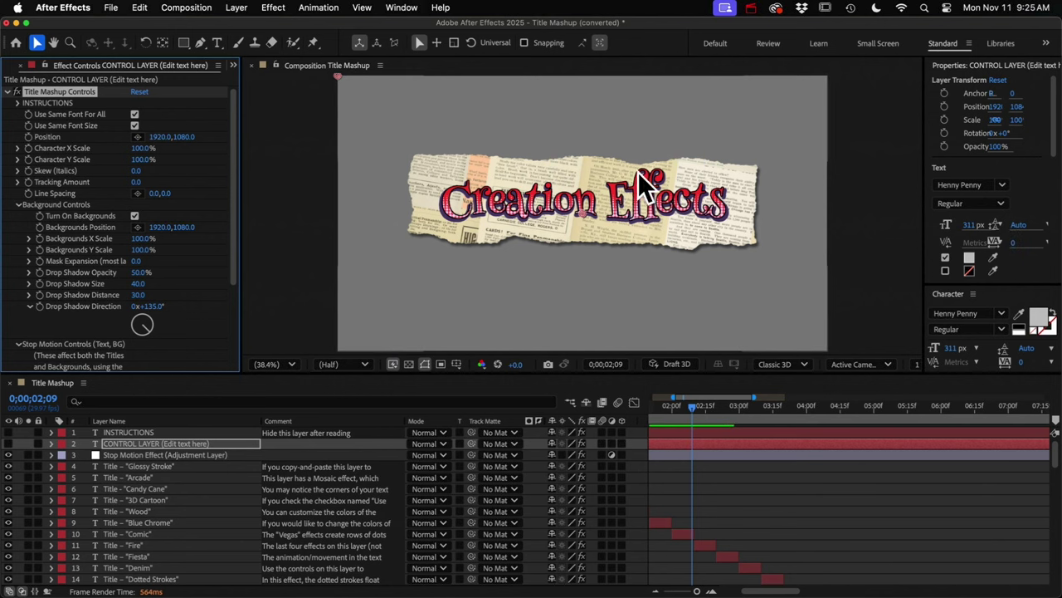
{"action": "left_click", "coordinate": [186, 8]}
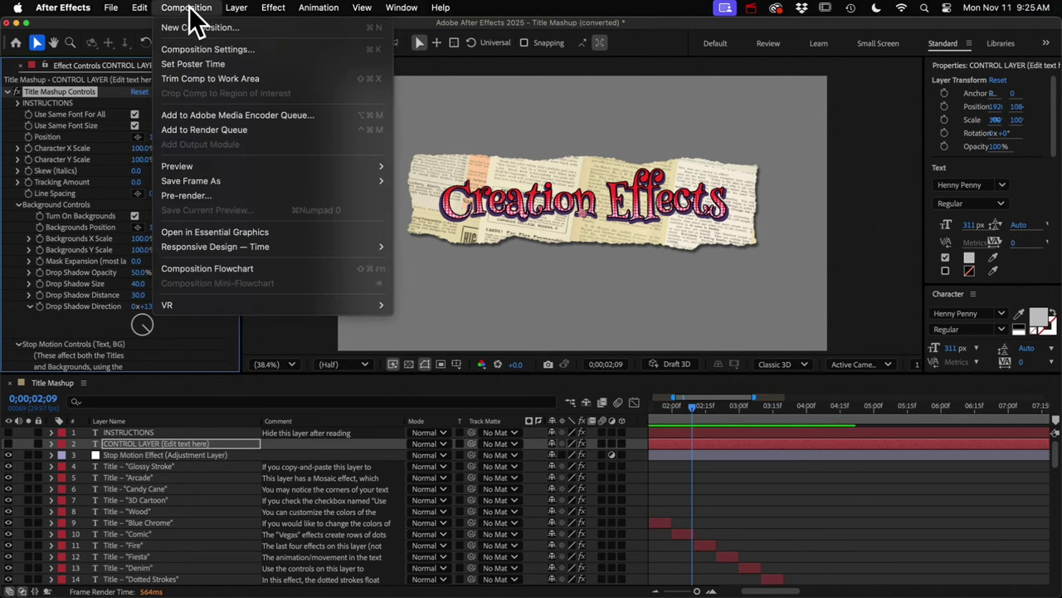
{"action": "left_click", "coordinate": [191, 50]}
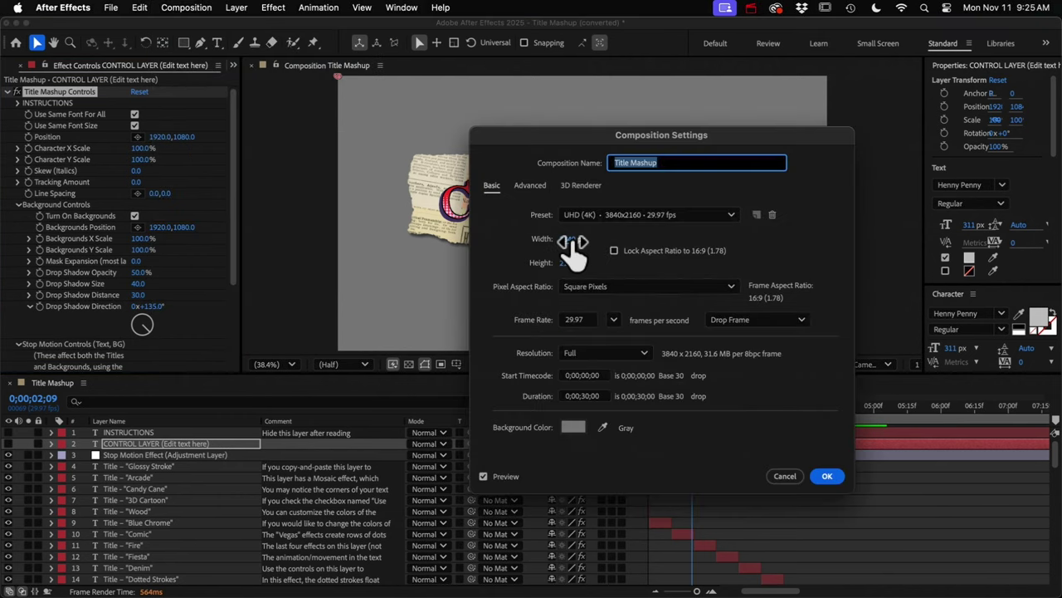
{"action": "key", "text": "Return"}
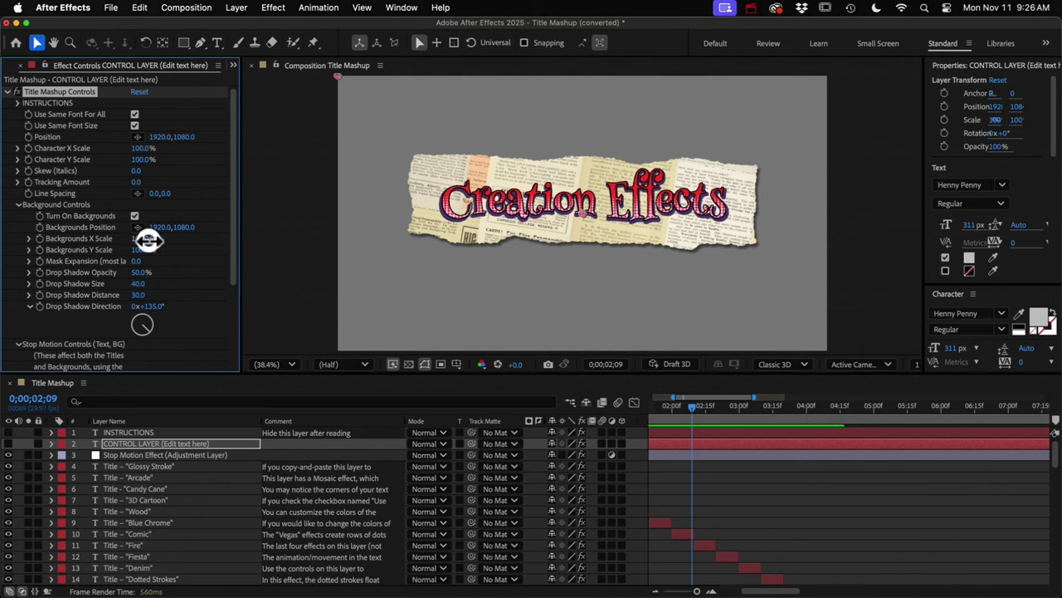
Undo the Backgrounds X Scale widening and stretch only Background – Newspaper.jpg wider to the right
{"action": "left_click_drag", "start_coordinate": [147, 239], "coordinate": [166, 243]}
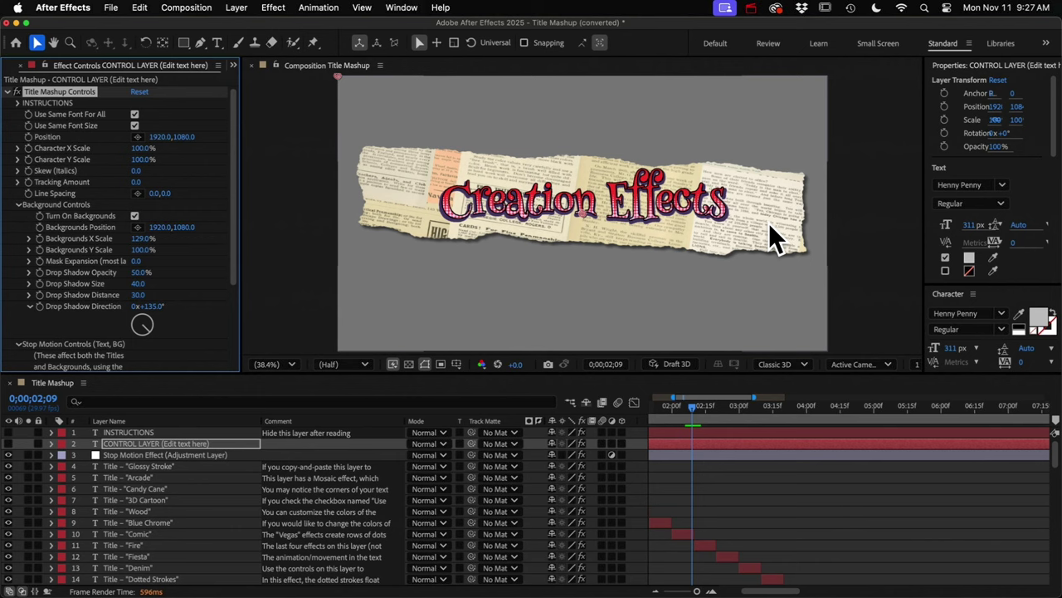
{"action": "key", "text": "super+z"}
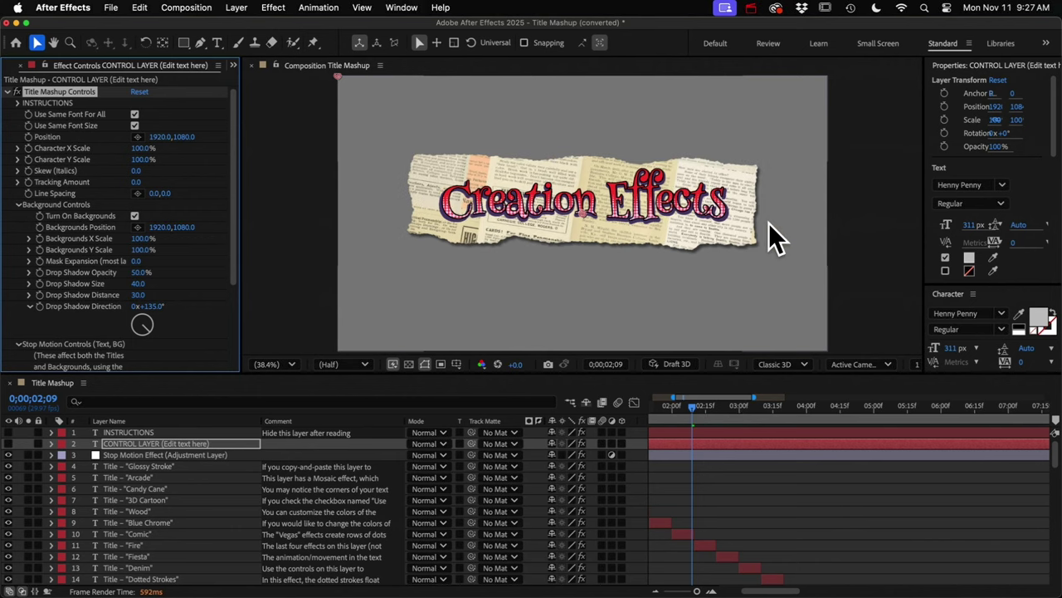
{"action": "scroll", "coordinate": [689, 534], "scroll_direction": "down", "scroll_amount": 15}
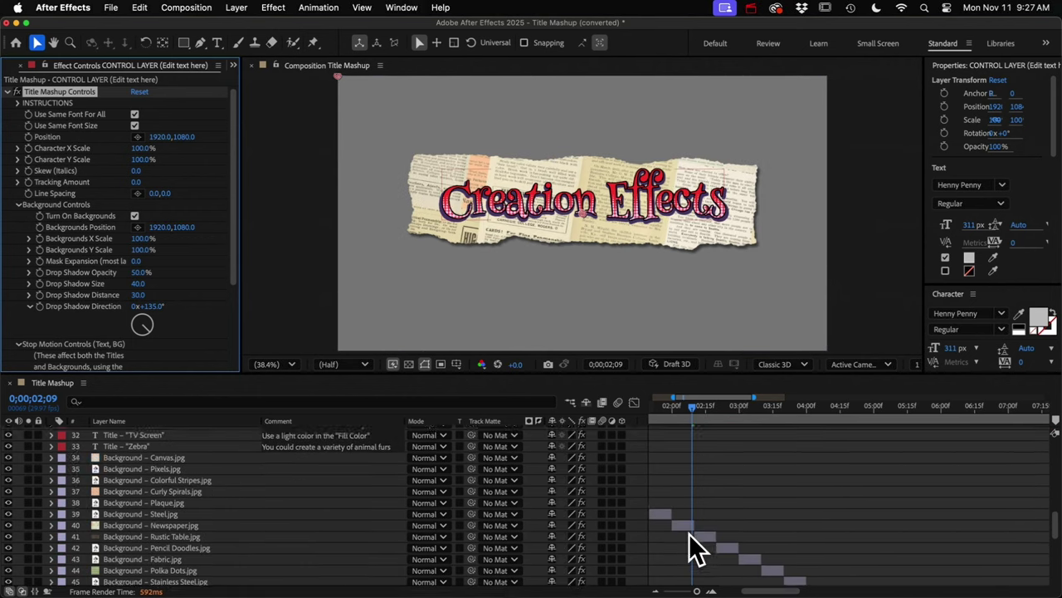
{"action": "left_click", "coordinate": [686, 502]}
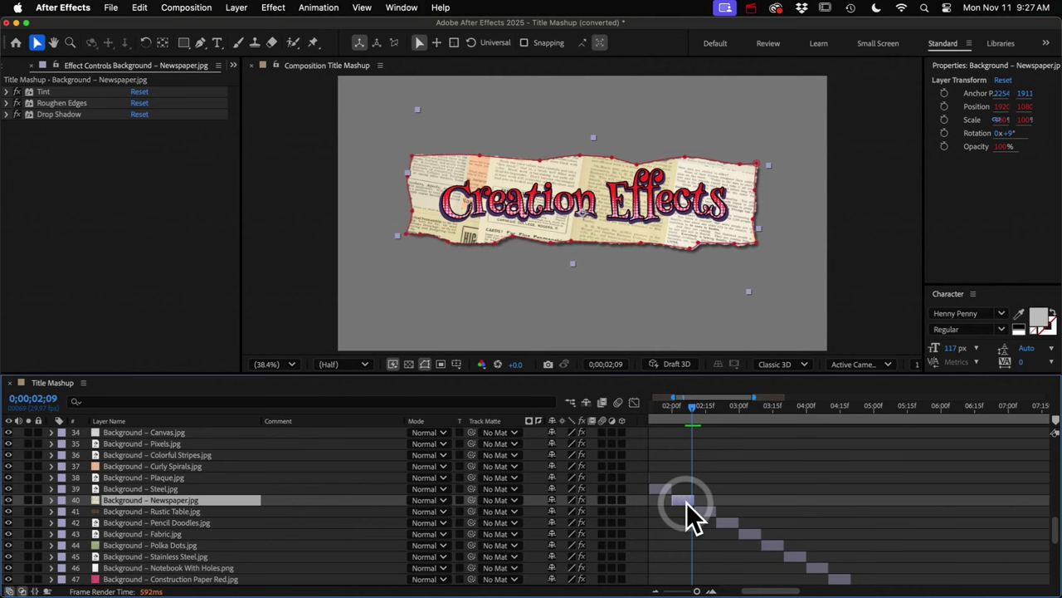
{"action": "left_click", "coordinate": [734, 248]}
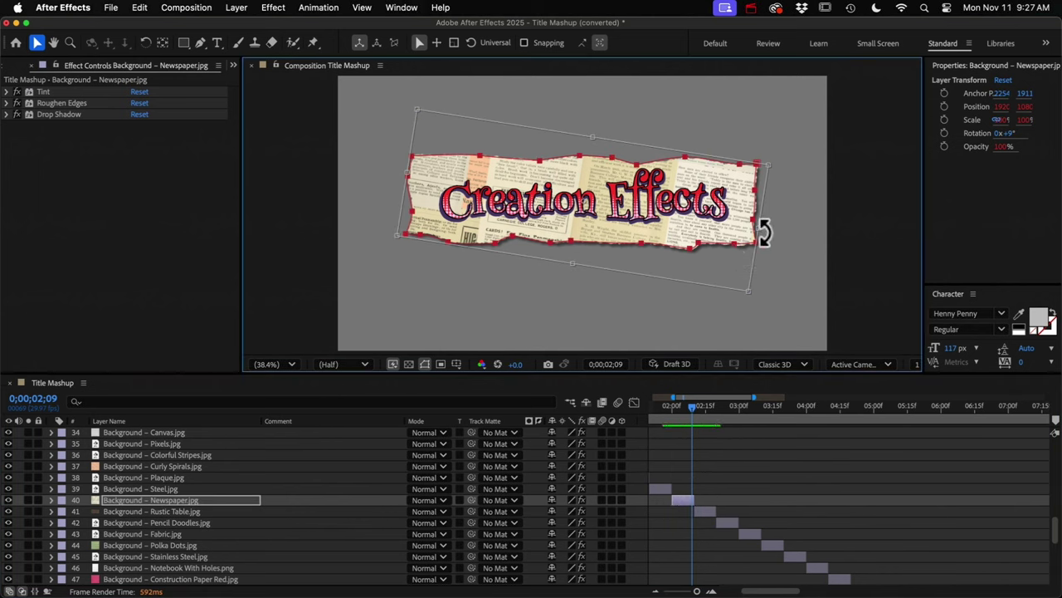
{"action": "left_click_drag", "start_coordinate": [760, 229], "coordinate": [807, 238]}
{"action": "scroll", "coordinate": [142, 462], "scroll_direction": "up", "scroll_amount": 15}
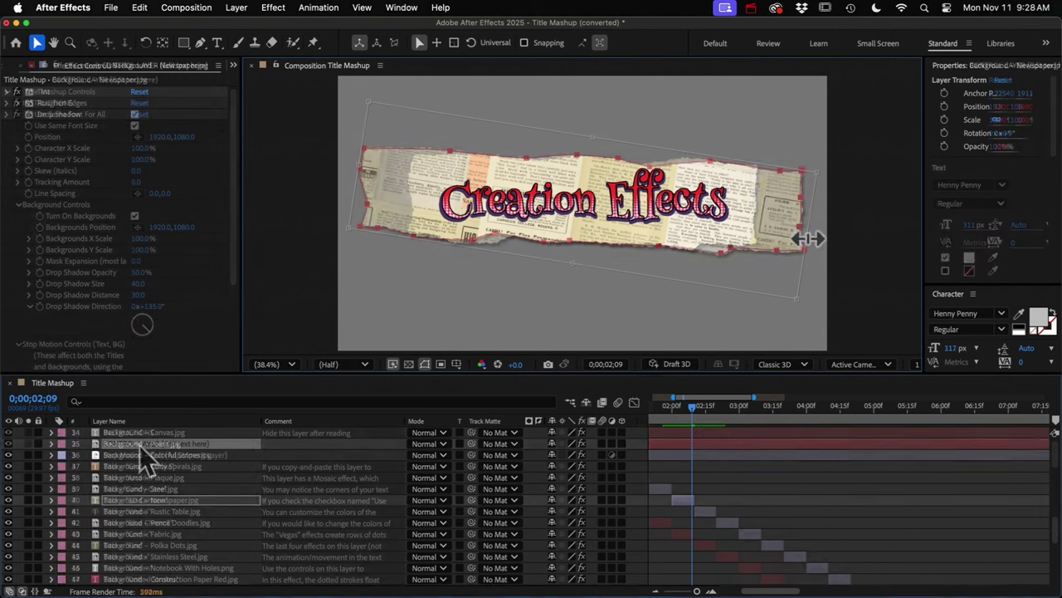
Select CONTROL LAYER and scroll its Effect Controls down to the Stop Motion Controls
{"action": "left_click", "coordinate": [139, 444]}
{"action": "scroll", "coordinate": [71, 319], "scroll_direction": "down", "scroll_amount": 2}
{"action": "scroll", "coordinate": [71, 319], "scroll_direction": "down", "scroll_amount": 2}
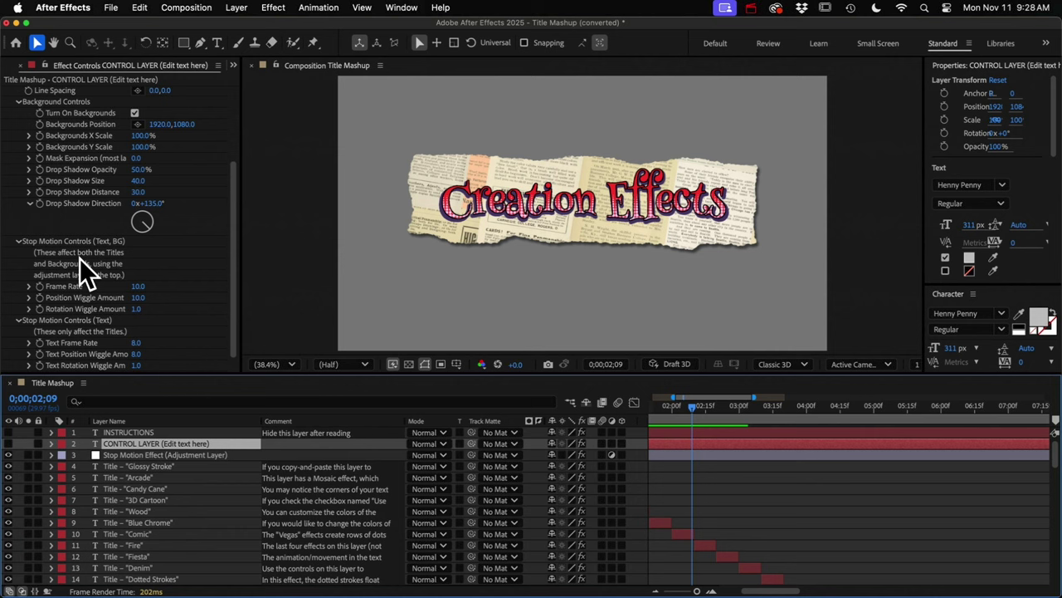
{"action": "left_click", "coordinate": [63, 279]}
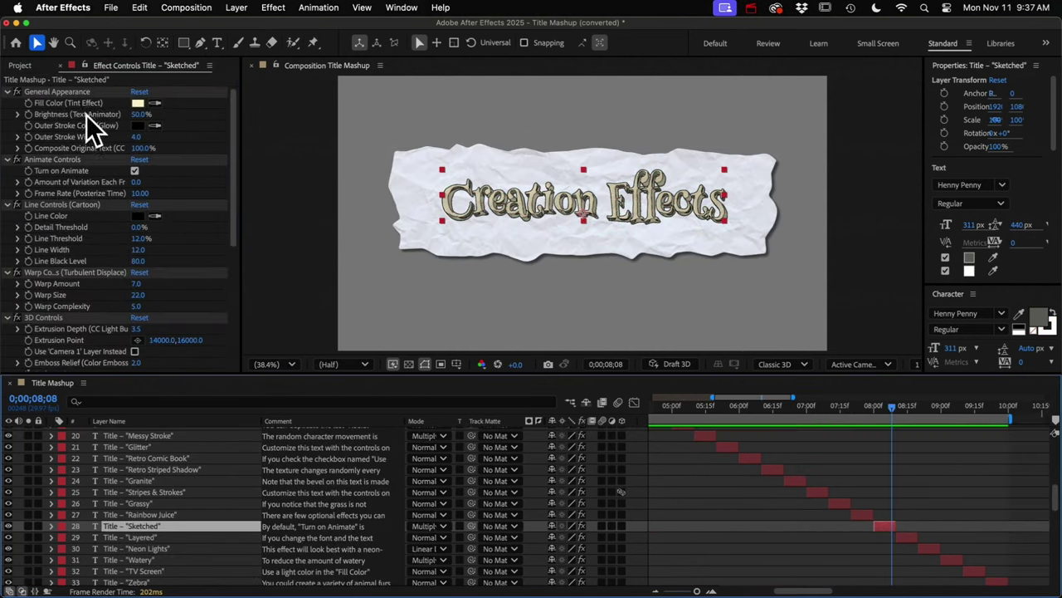
Select the Retro Comic Book title layer and set its Extrusion Depth to 111
{"action": "scroll", "coordinate": [74, 306], "scroll_direction": "down", "scroll_amount": 5}
{"action": "scroll", "coordinate": [74, 306], "scroll_direction": "up", "scroll_amount": 5}
{"action": "left_click_drag", "start_coordinate": [889, 405], "coordinate": [765, 393]}
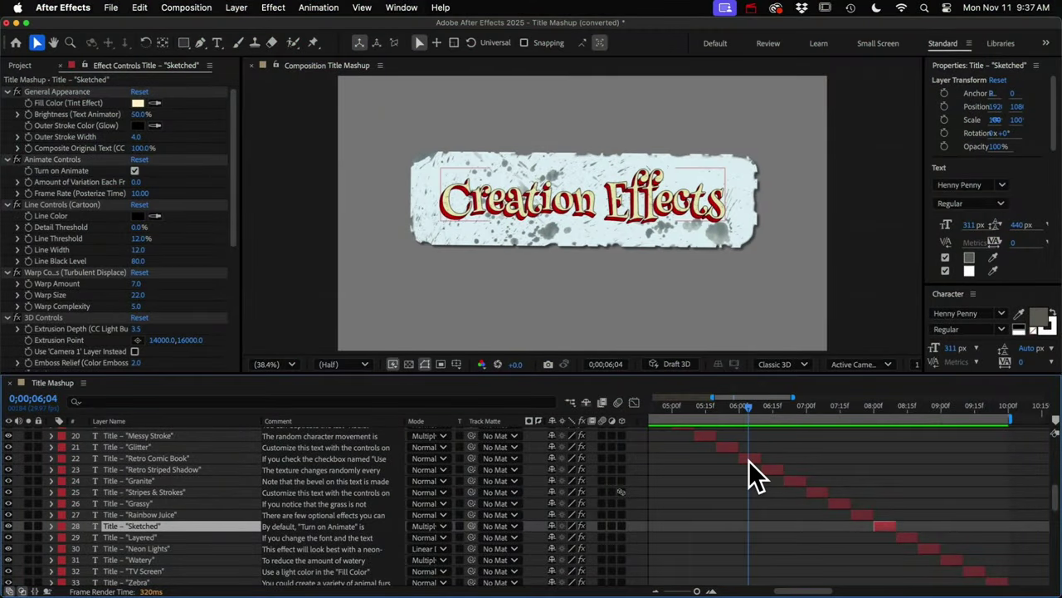
{"action": "left_click", "coordinate": [749, 461]}
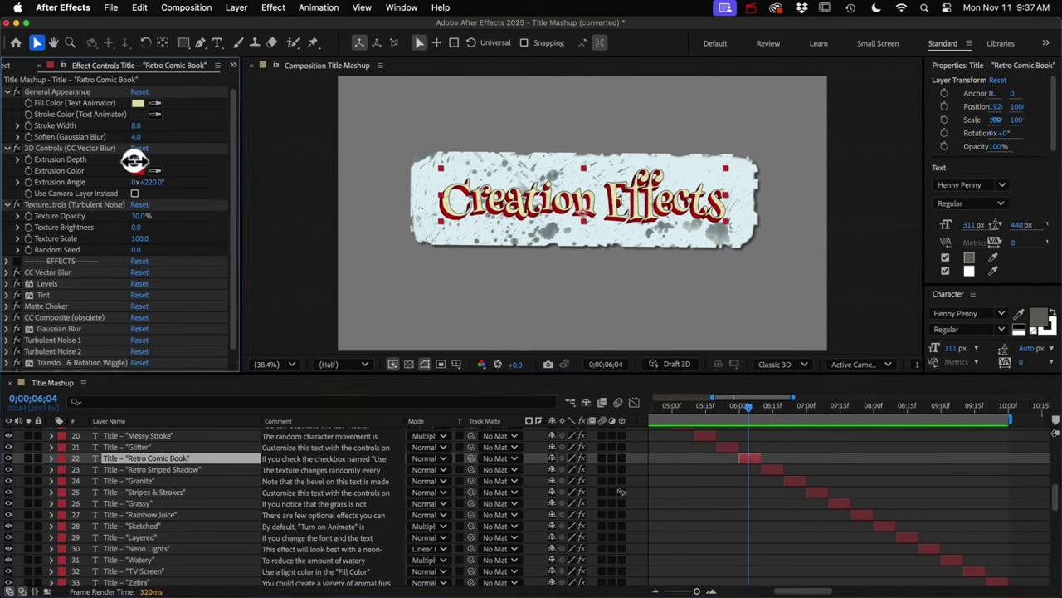
{"action": "left_click_drag", "start_coordinate": [136, 160], "coordinate": [176, 159]}
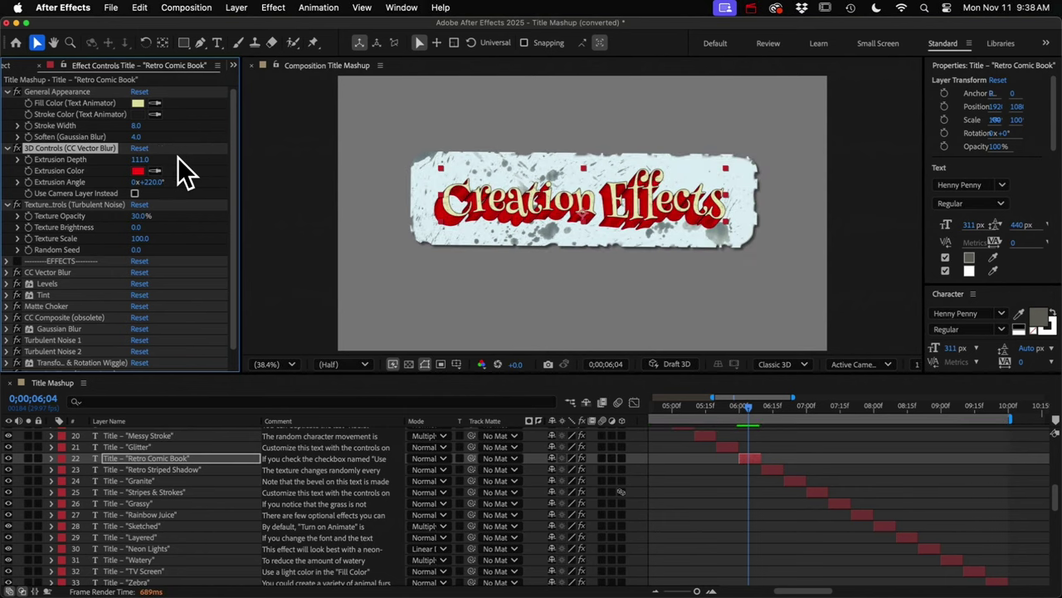
Widen the Comment column and expand the Retro Comic Book layer's properties
{"action": "left_click", "coordinate": [283, 460]}
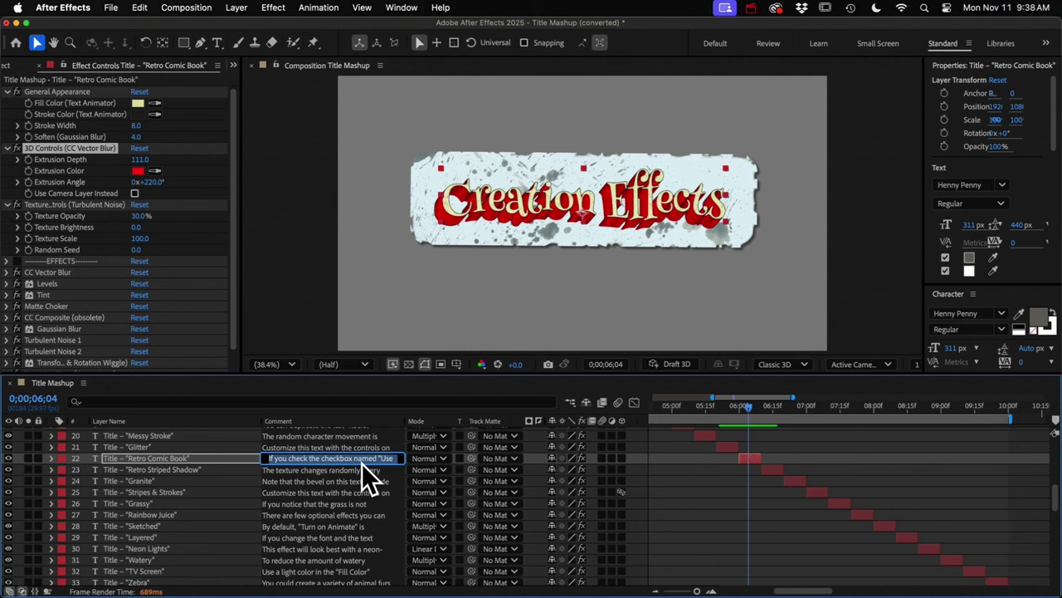
{"action": "left_click_drag", "start_coordinate": [405, 421], "coordinate": [674, 421]}
{"action": "left_click", "coordinate": [50, 458]}
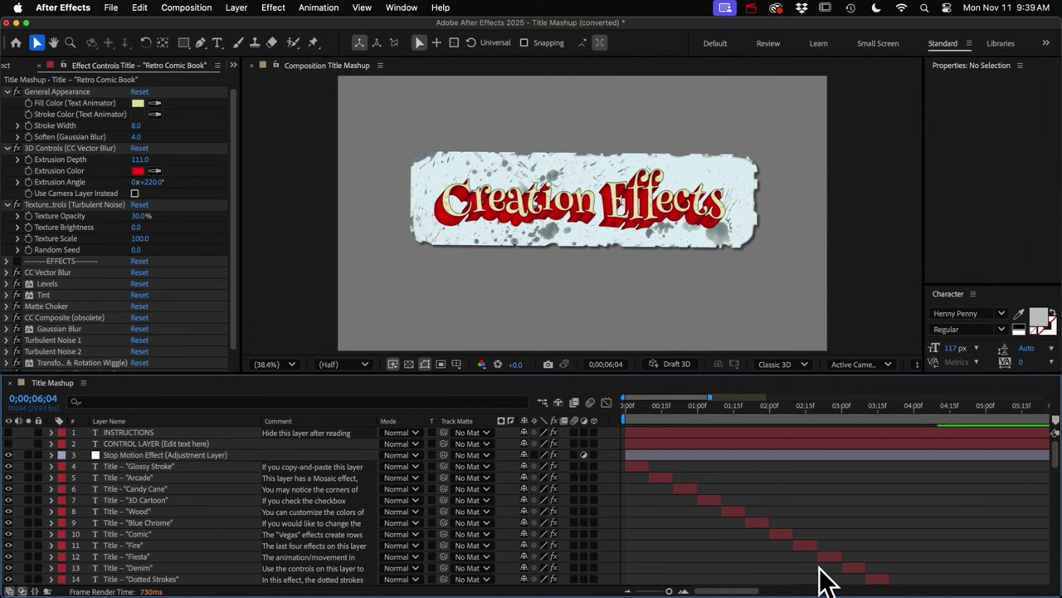
Select layers 4–63, Glossy Stroke through the last layer, and trim their out points shorter
{"action": "left_click", "coordinate": [638, 467]}
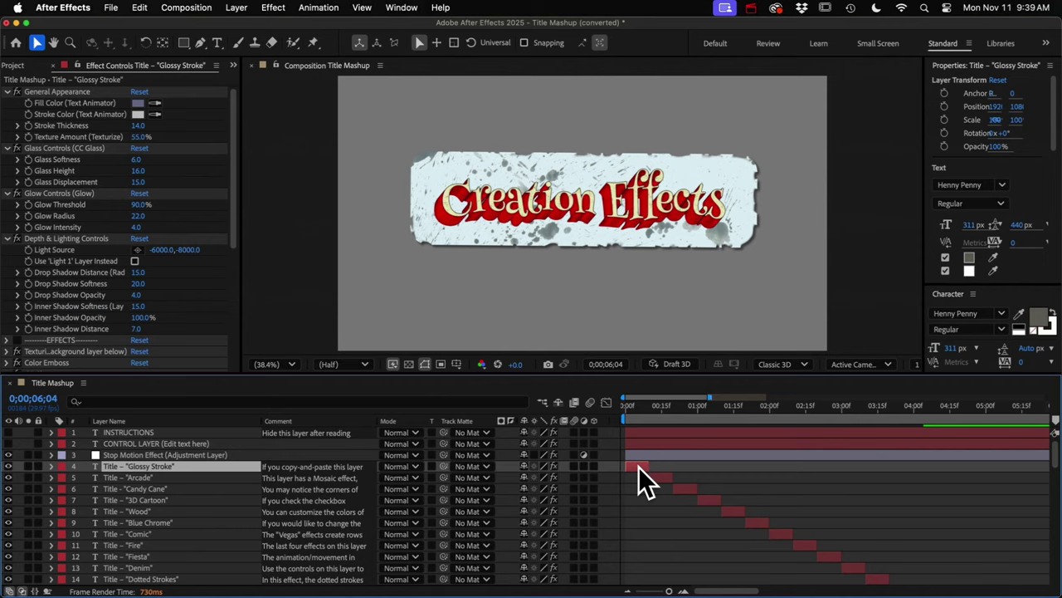
{"action": "scroll", "coordinate": [640, 501], "scroll_direction": "down", "scroll_amount": 10}
{"action": "scroll", "coordinate": [644, 503], "scroll_direction": "down", "scroll_amount": 3}
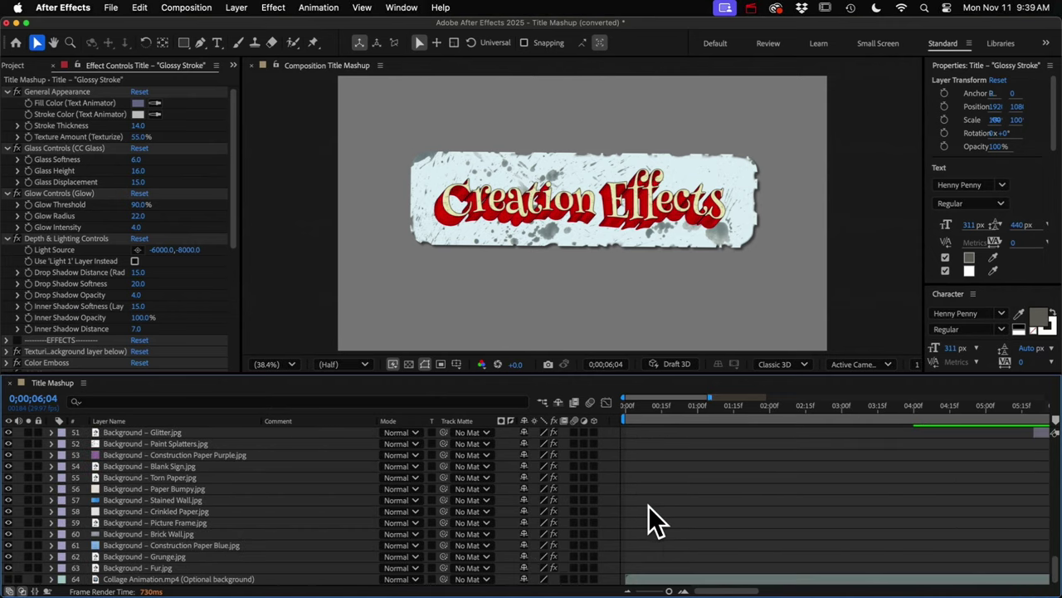
{"action": "left_click", "coordinate": [115, 568], "text": "shift"}
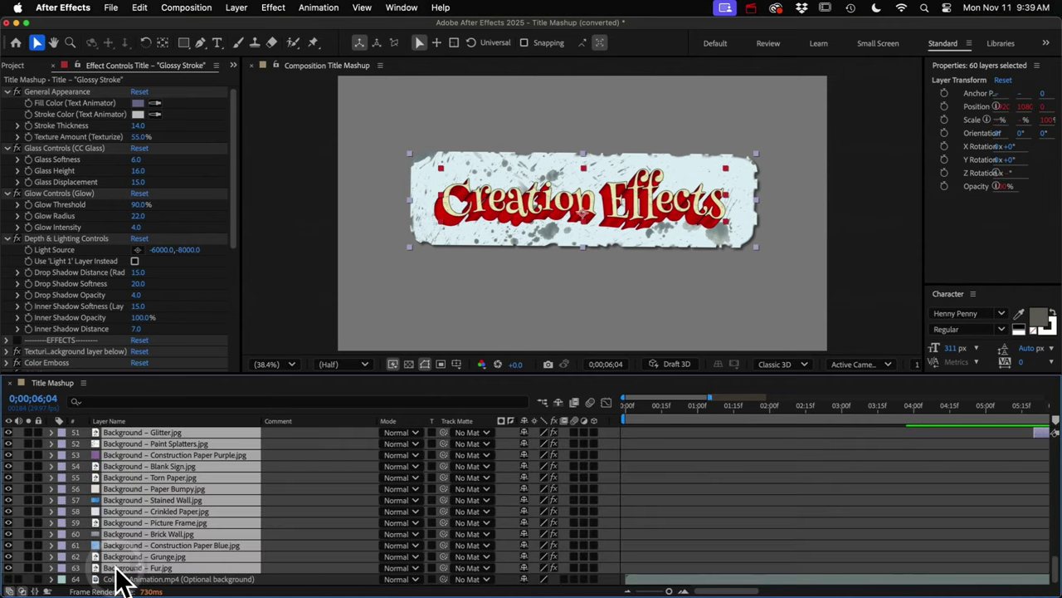
{"action": "scroll", "coordinate": [670, 472], "scroll_direction": "up", "scroll_amount": 5}
{"action": "scroll", "coordinate": [670, 474], "scroll_direction": "up", "scroll_amount": 10}
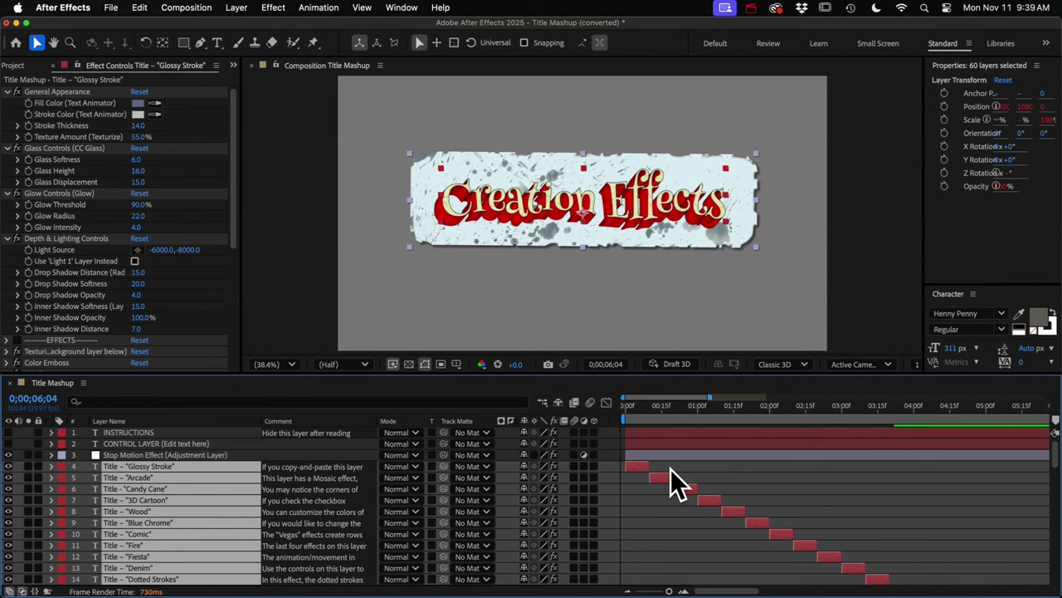
{"action": "left_click_drag", "start_coordinate": [662, 467], "coordinate": [640, 467]}
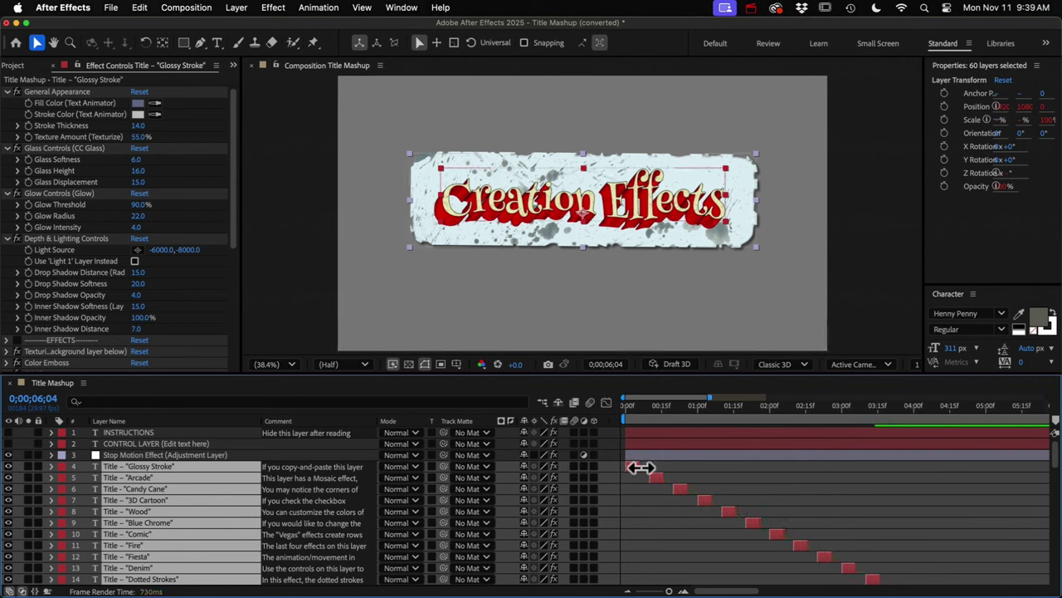
Sequence the selected layers one after another with Keyframe Assistant > Sequence Layers
{"action": "left_click", "coordinate": [655, 479]}
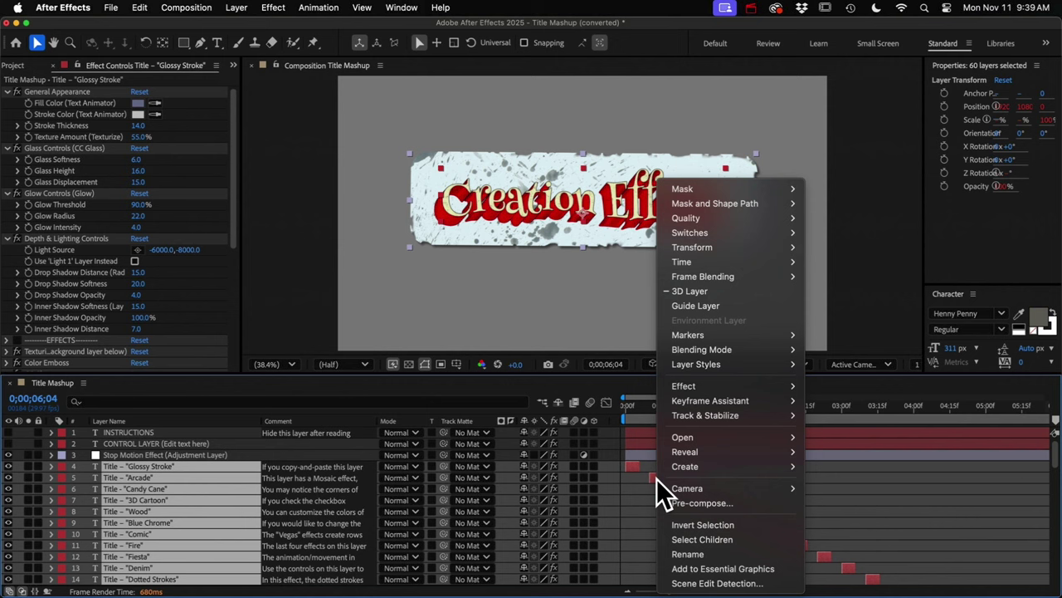
{"action": "mouse_move", "coordinate": [740, 405]}
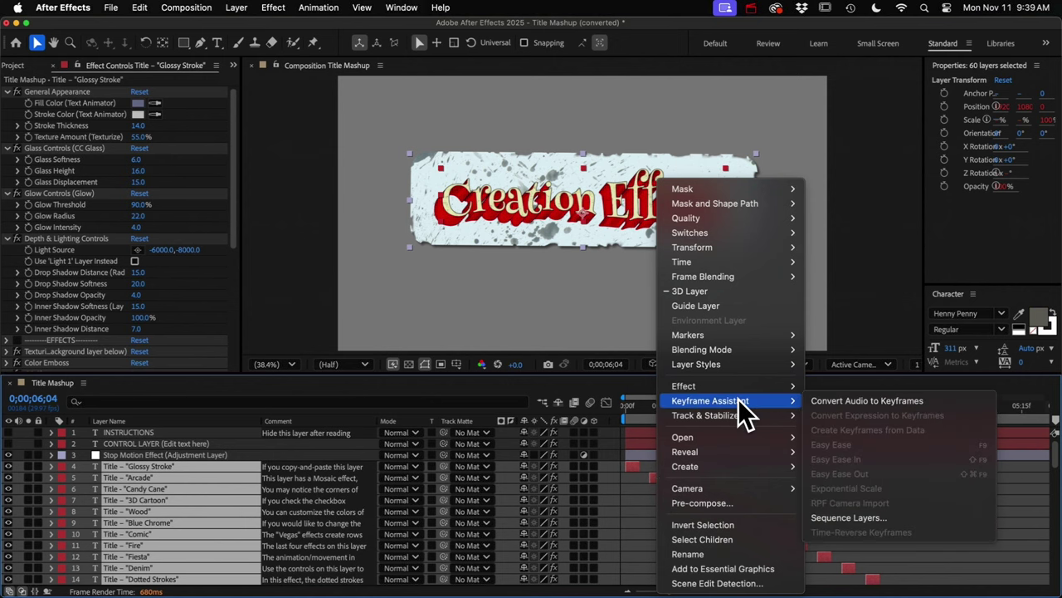
{"action": "left_click", "coordinate": [852, 515]}
{"action": "left_click", "coordinate": [950, 539]}
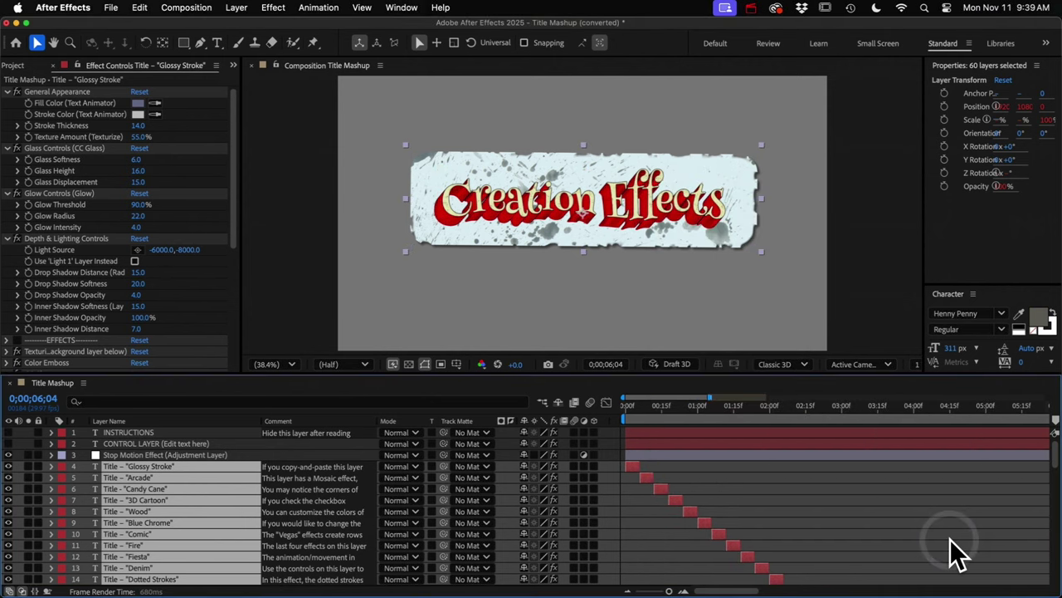
Move the background layers 34–63, from Background - Canvas.jpg down, to start at 0
{"action": "scroll", "coordinate": [794, 513], "scroll_direction": "down", "scroll_amount": 10}
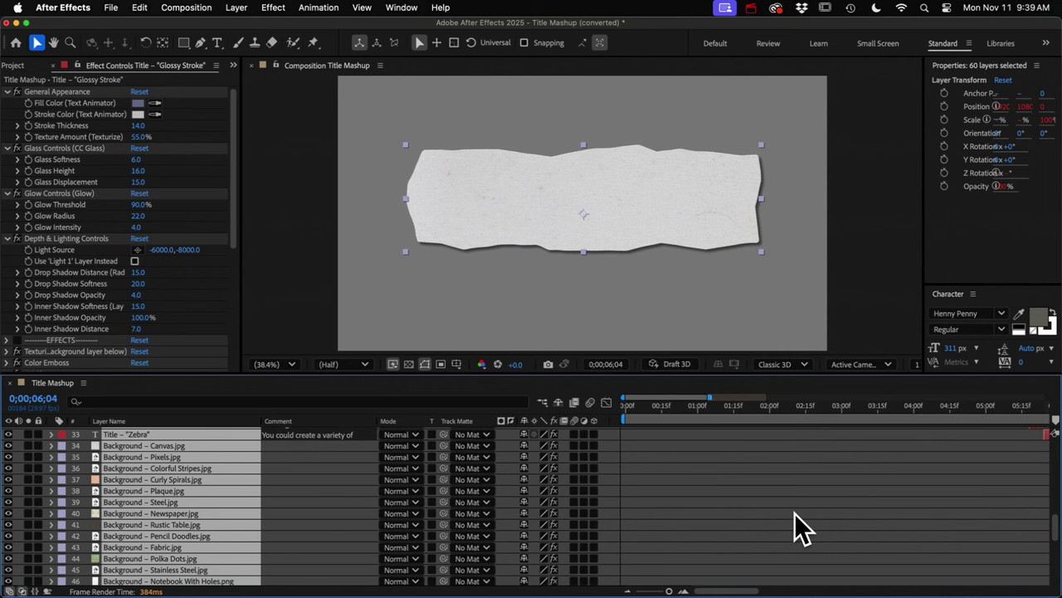
{"action": "left_click", "coordinate": [808, 462]}
{"action": "scroll", "coordinate": [853, 537], "scroll_direction": "down", "scroll_amount": 7}
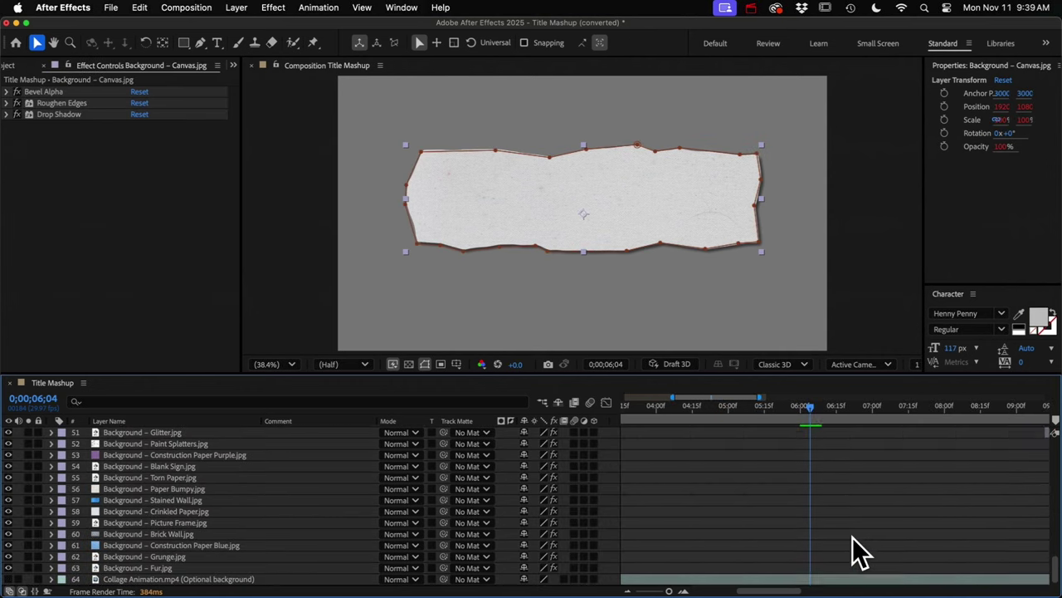
{"action": "left_click", "coordinate": [842, 570], "text": "shift"}
{"action": "scroll", "coordinate": [704, 508], "scroll_direction": "up", "scroll_amount": 7}
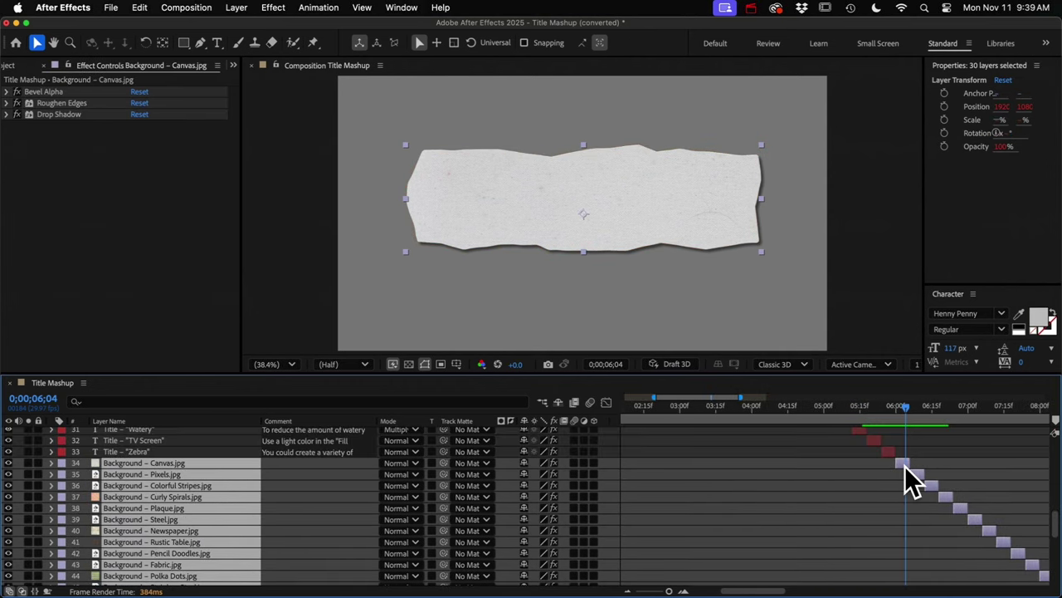
{"action": "left_click_drag", "start_coordinate": [901, 474], "coordinate": [624, 458]}
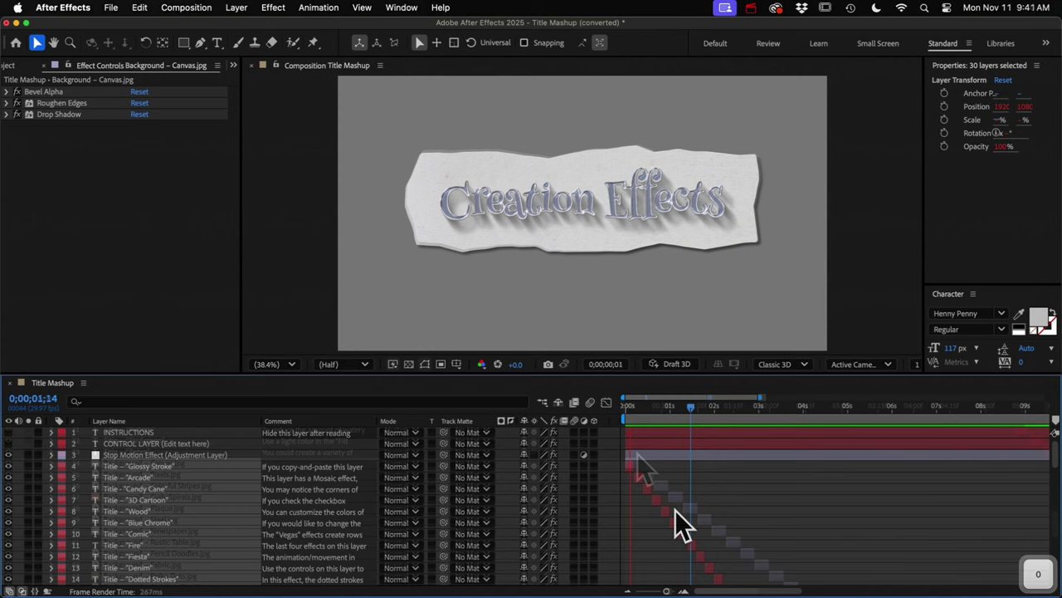